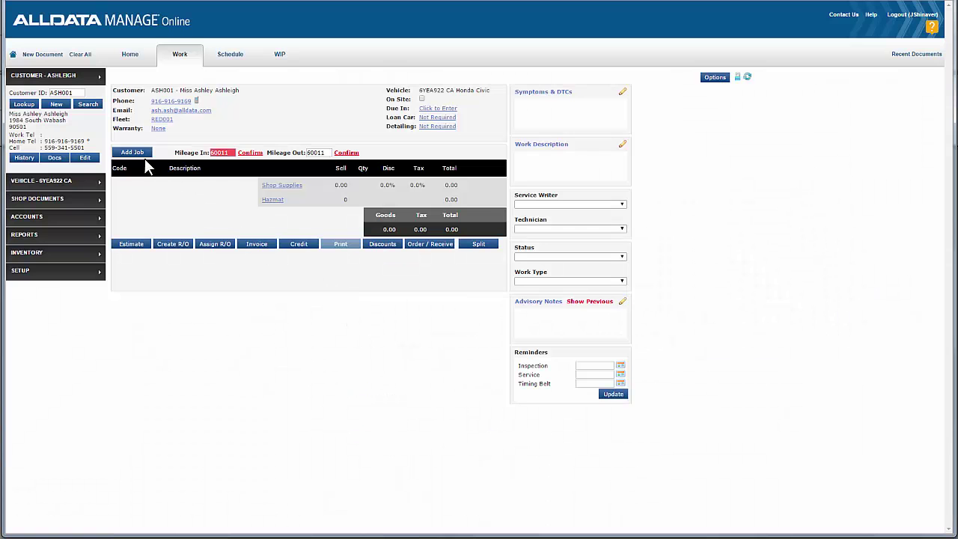
Add the Conv. Oil Change Special package from the Specials & Promotions custom jobs to the work document.
left_click(134, 154)
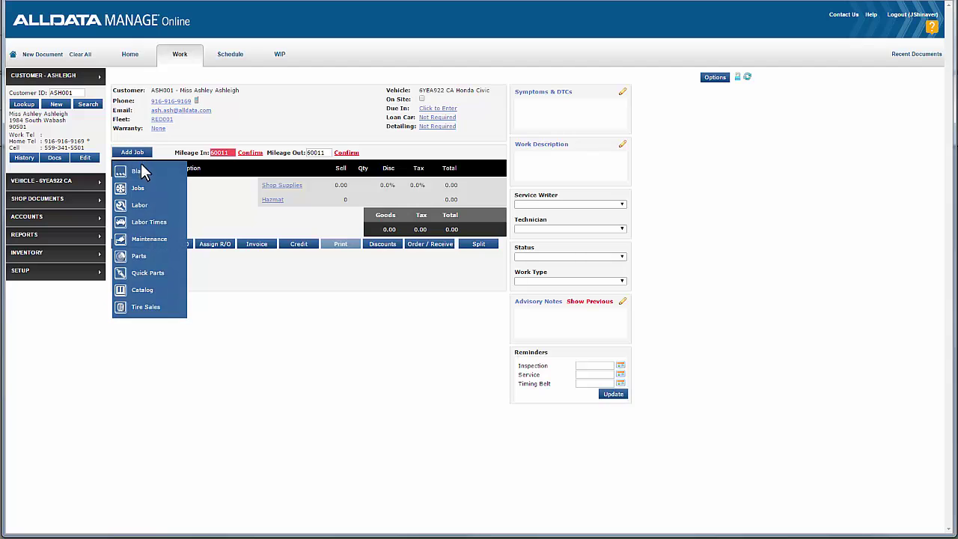
left_click(145, 188)
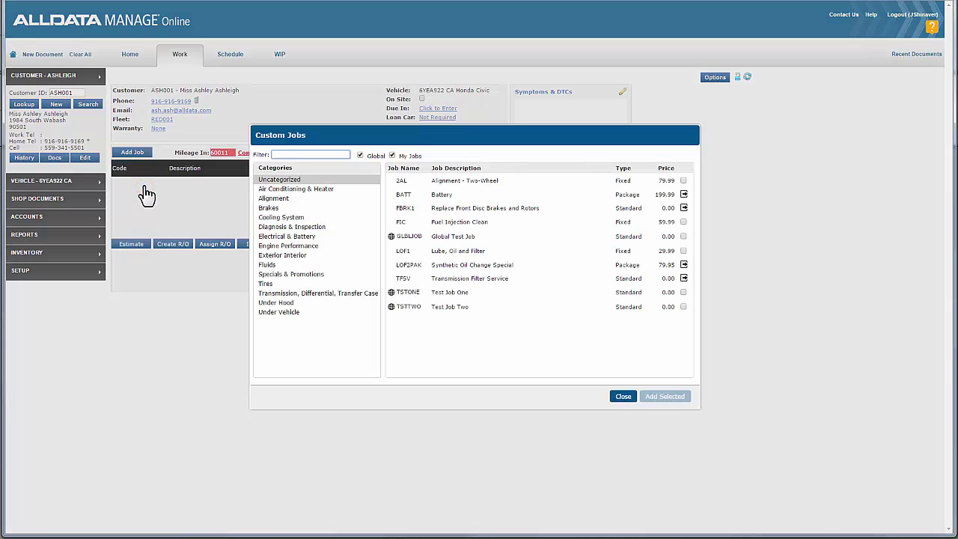
left_click(308, 275)
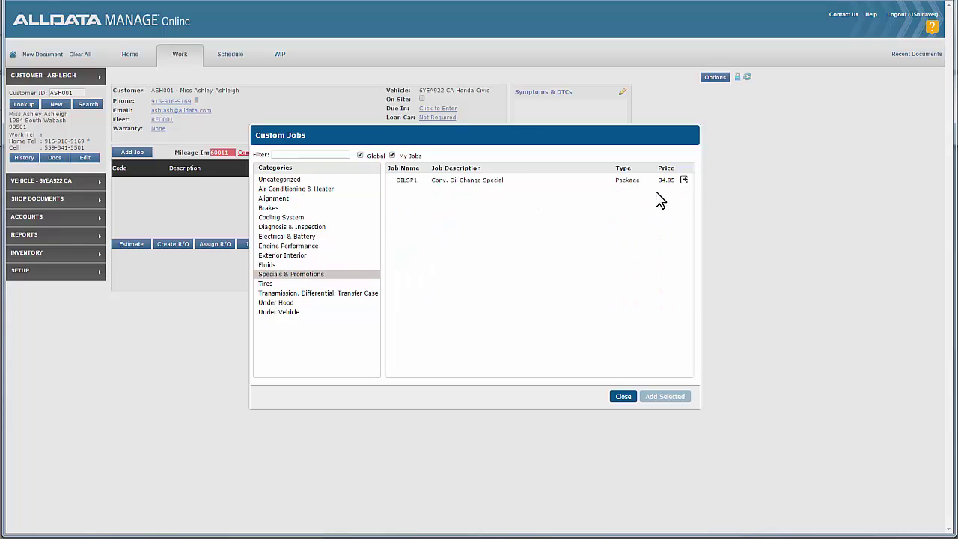
left_click(682, 181)
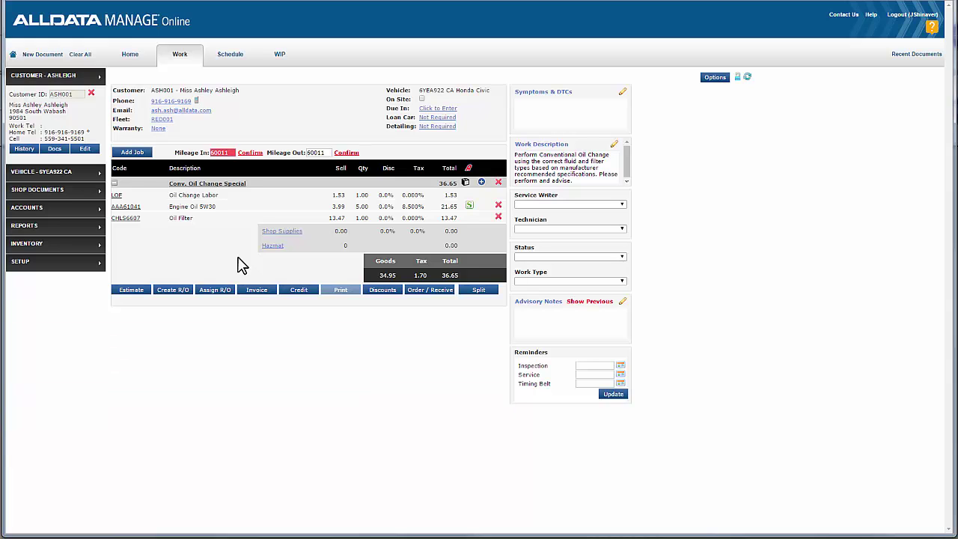
Open Custom Job Maintenance and review the available line types and the existing OILSP1 job.
left_click(93, 262)
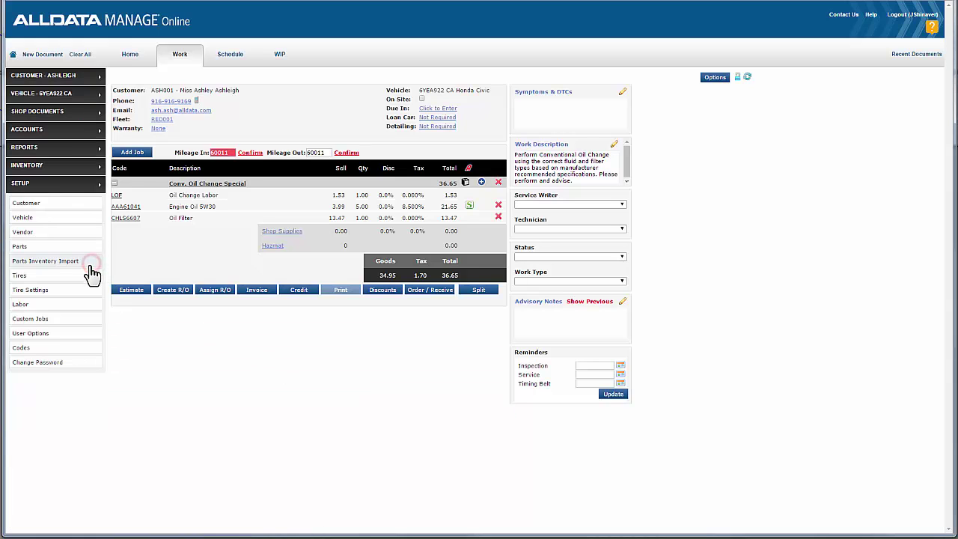
left_click(84, 322)
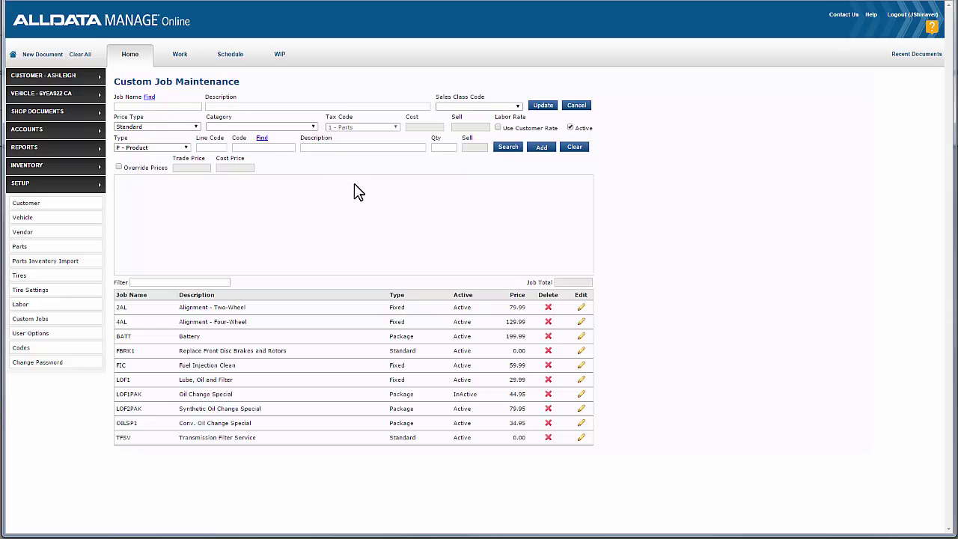
left_click(186, 147)
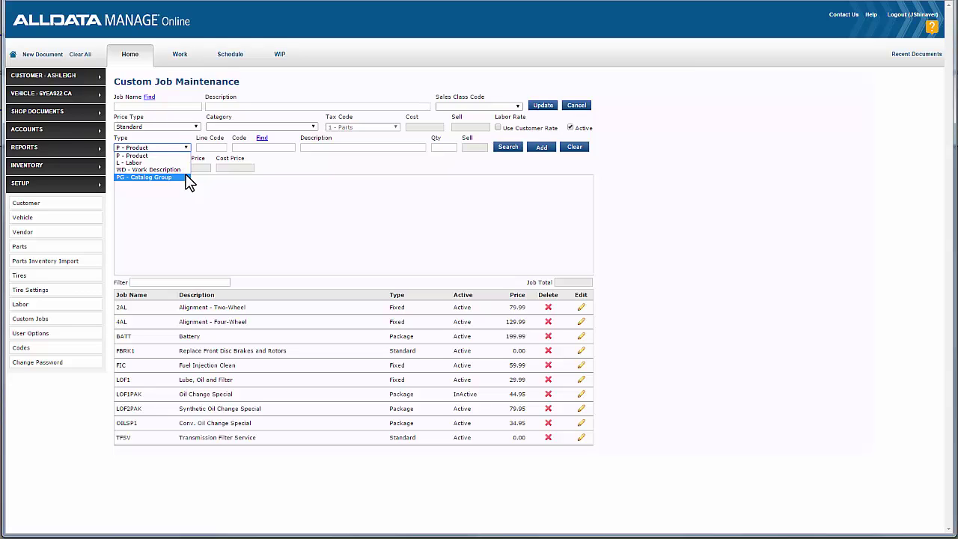
left_click(305, 184)
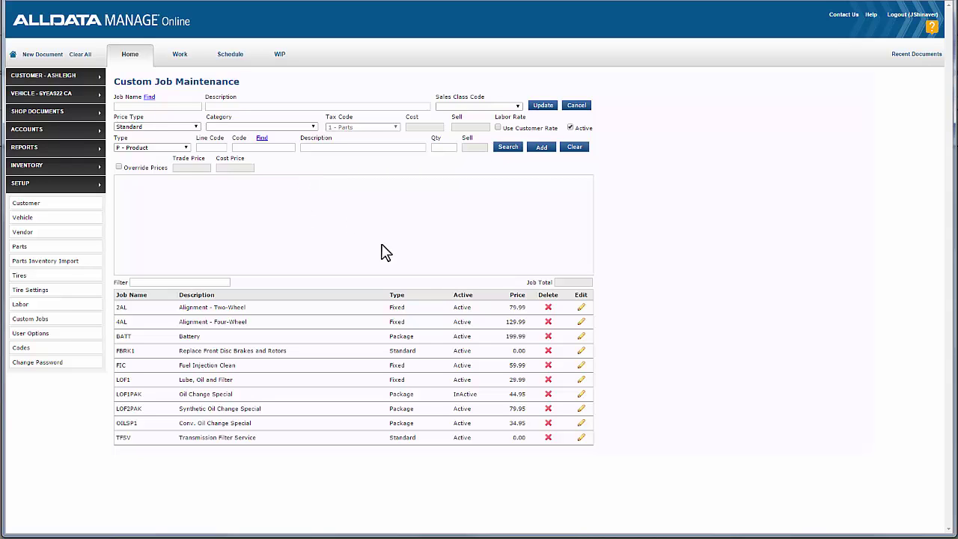
left_click(581, 423)
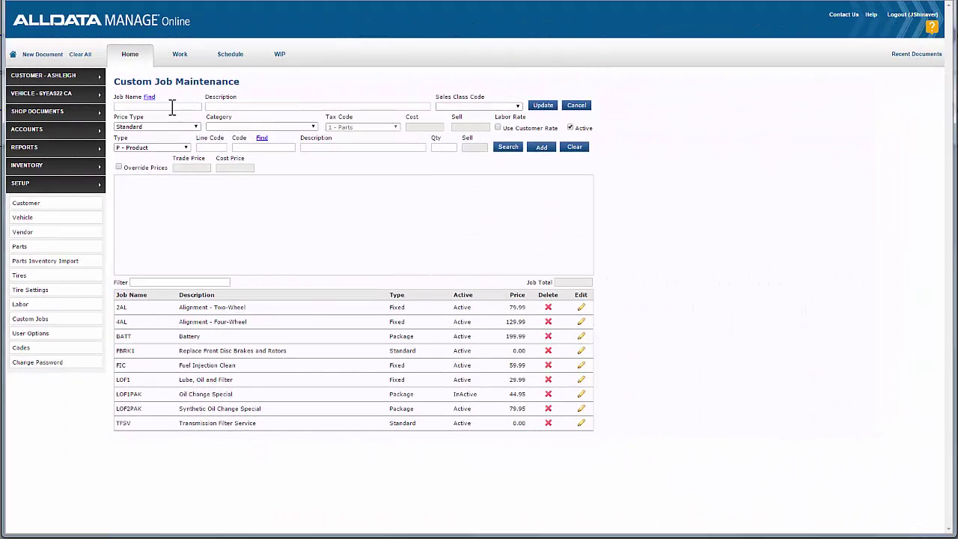
Start a custom job named OILSP1 with the description "Conv. Oil Change Special".
left_click(172, 106)
type("Oil")
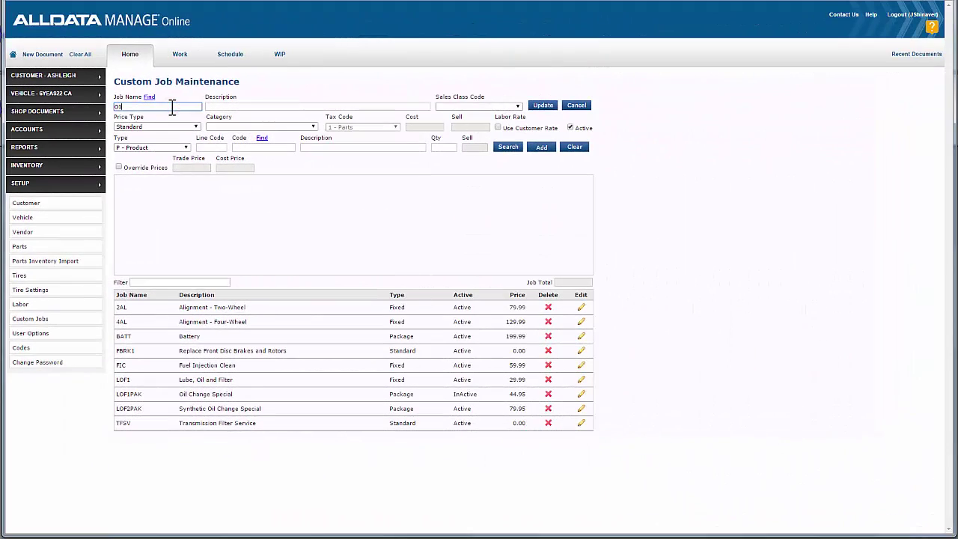
type("SP1")
left_click(243, 107)
type("Conv. Oil Change Special")
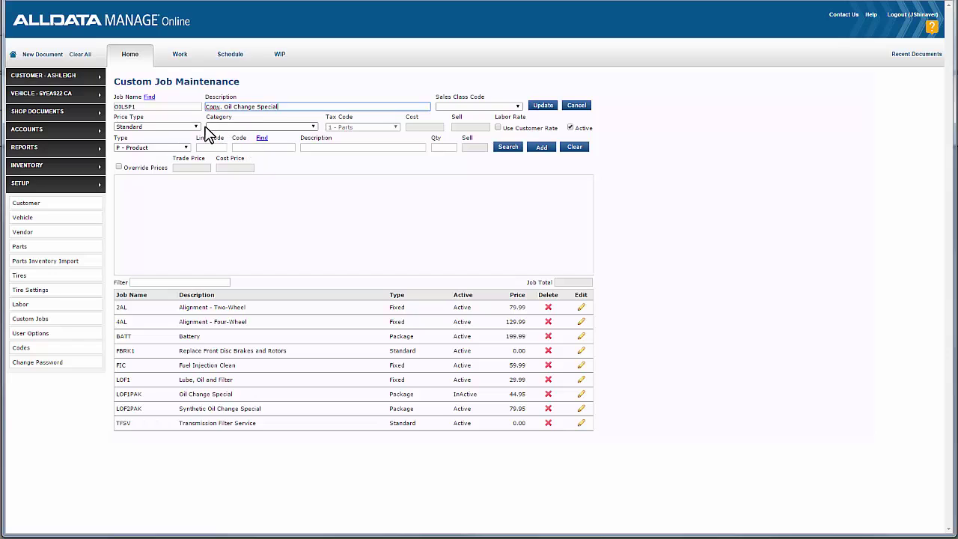
Set the job's price type to Package Price, its category to Specials & Promotions and its sell price to 34.95.
left_click(194, 125)
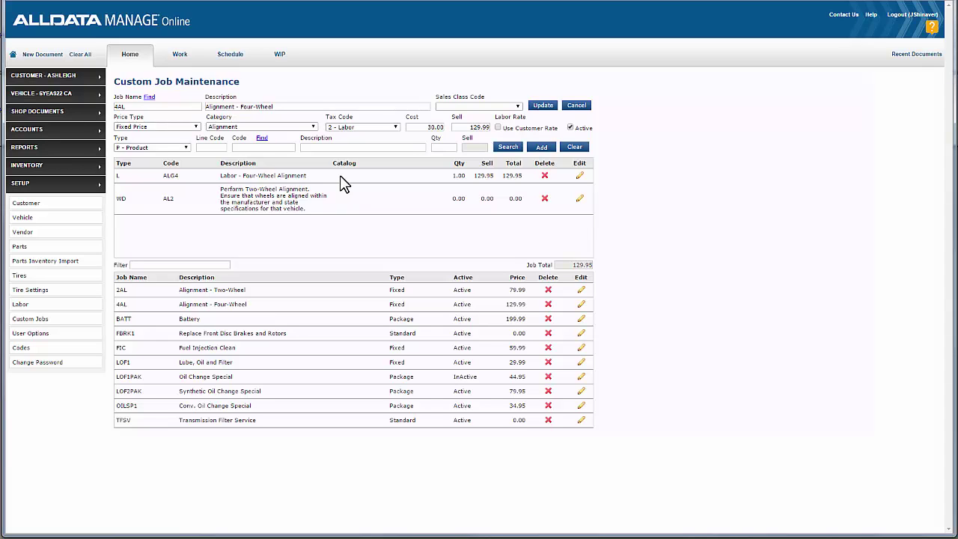
left_click(581, 405)
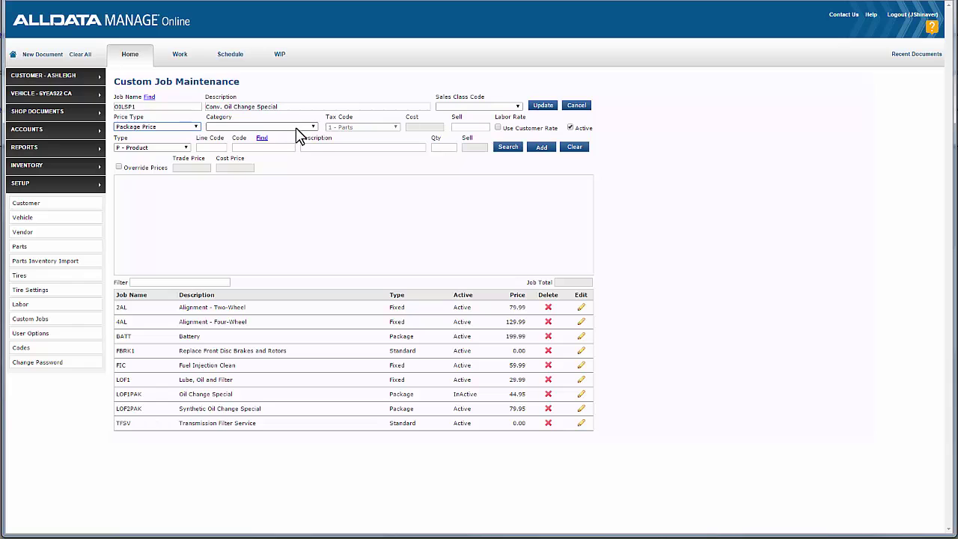
left_click(297, 129)
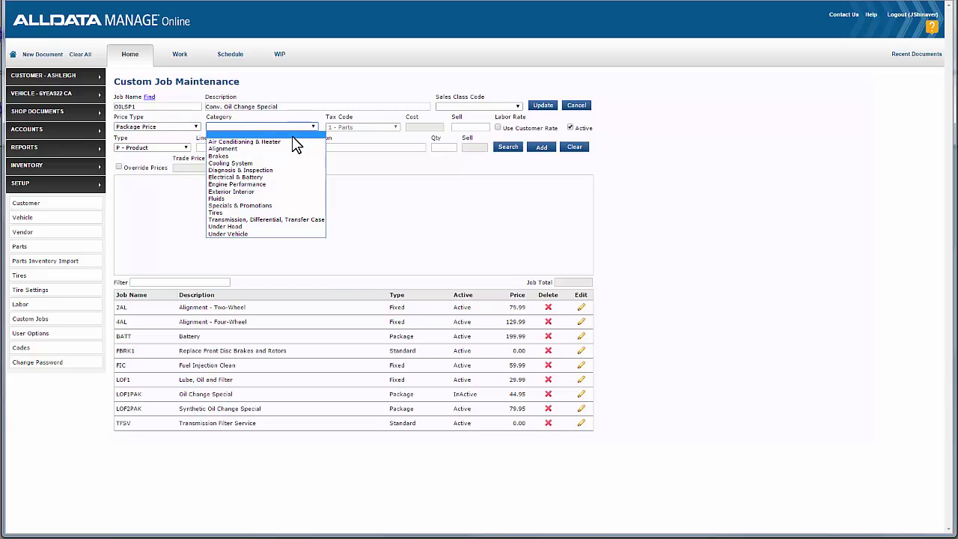
left_click(299, 205)
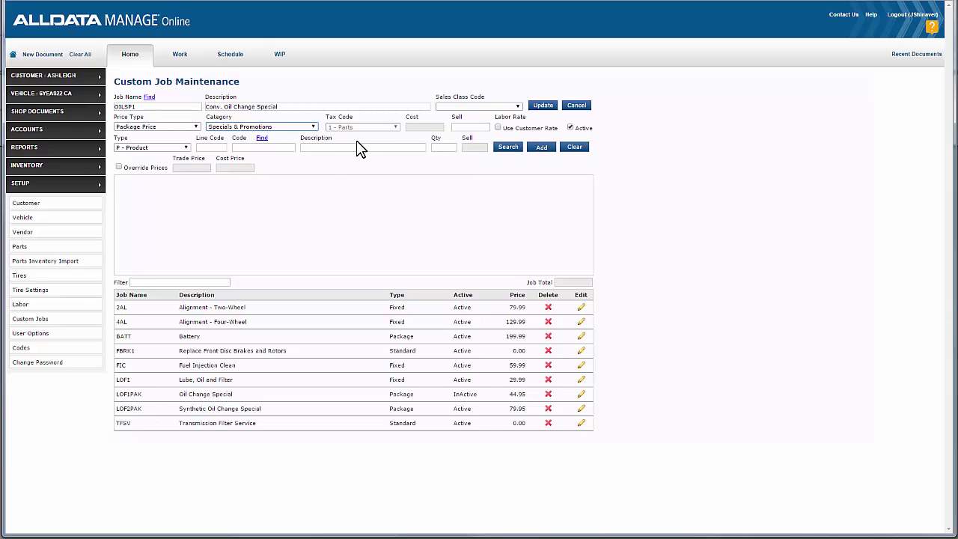
left_click(459, 126)
type("34.95")
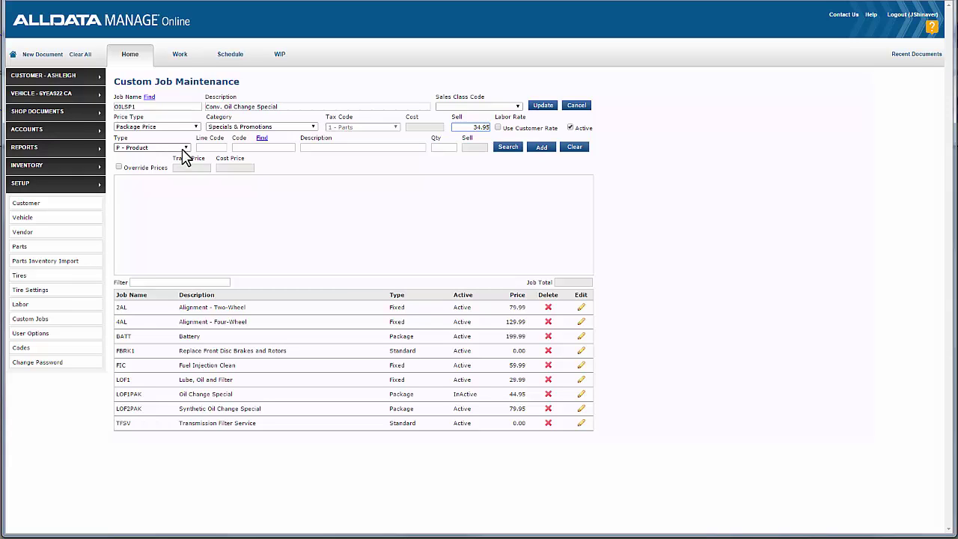
Search products for "oil" and add Engine Oil 5W30 (AAA61041) to the job with a quantity of 5.
left_click(325, 147)
type("oil")
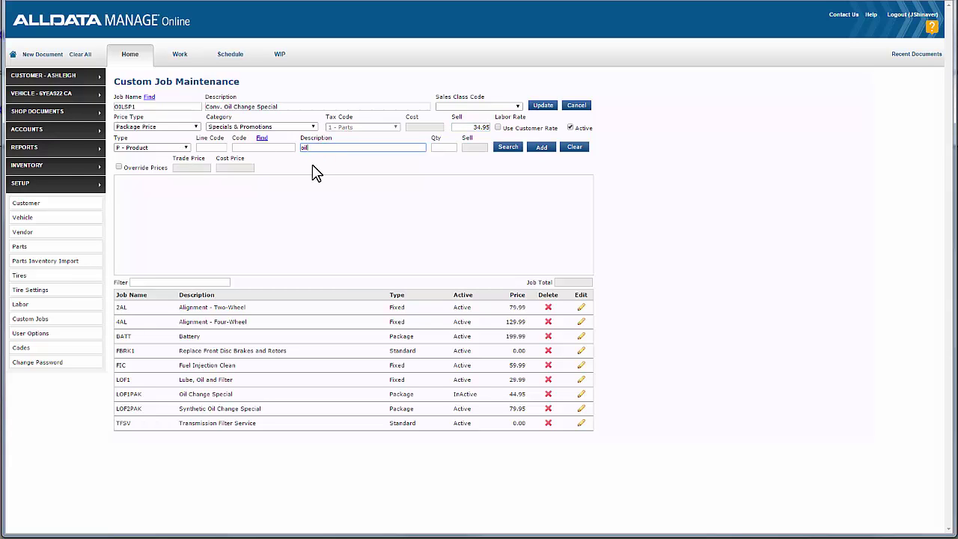
left_click(508, 149)
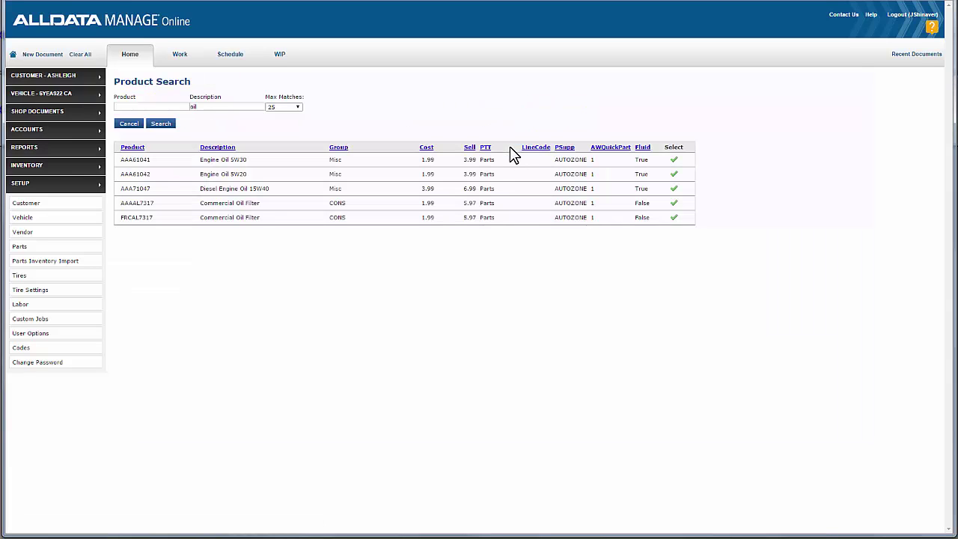
left_click(674, 160)
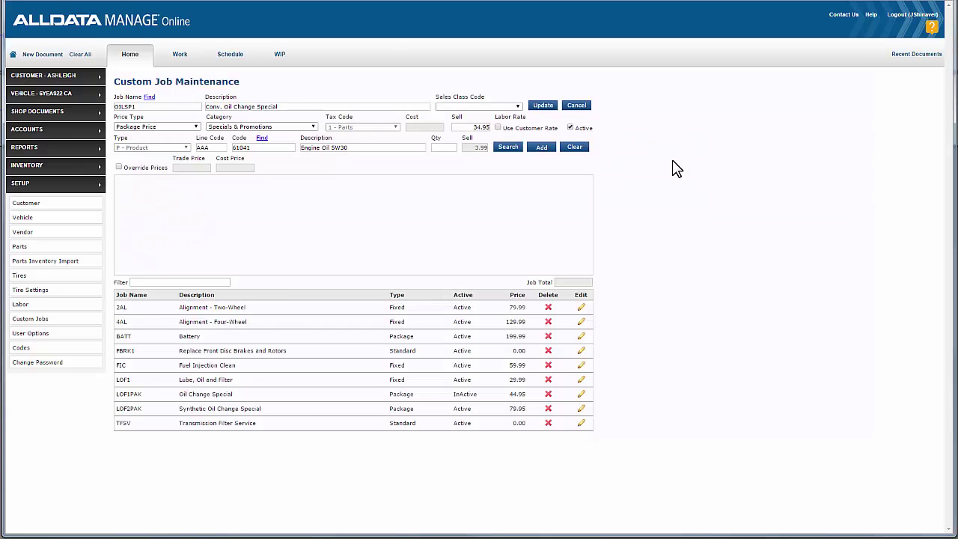
left_click(440, 147)
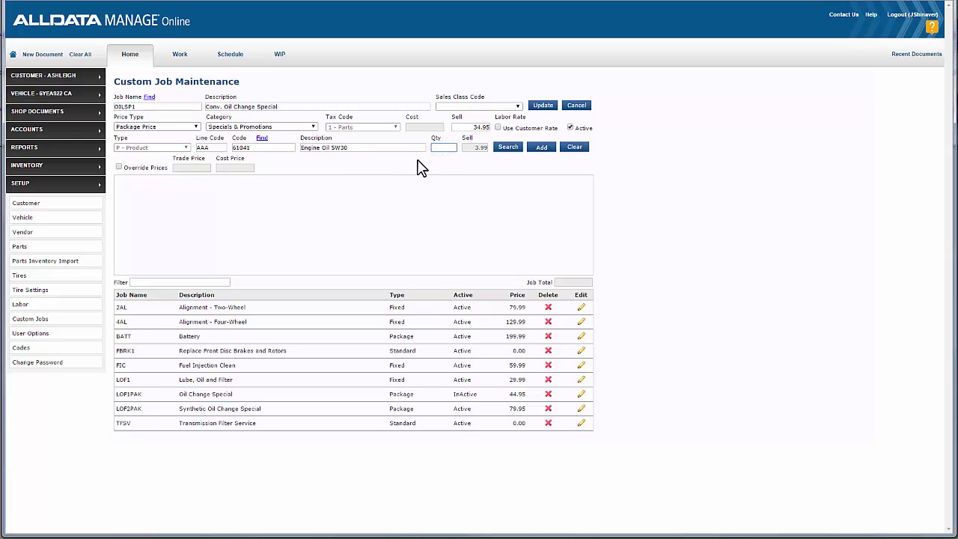
left_click(539, 147)
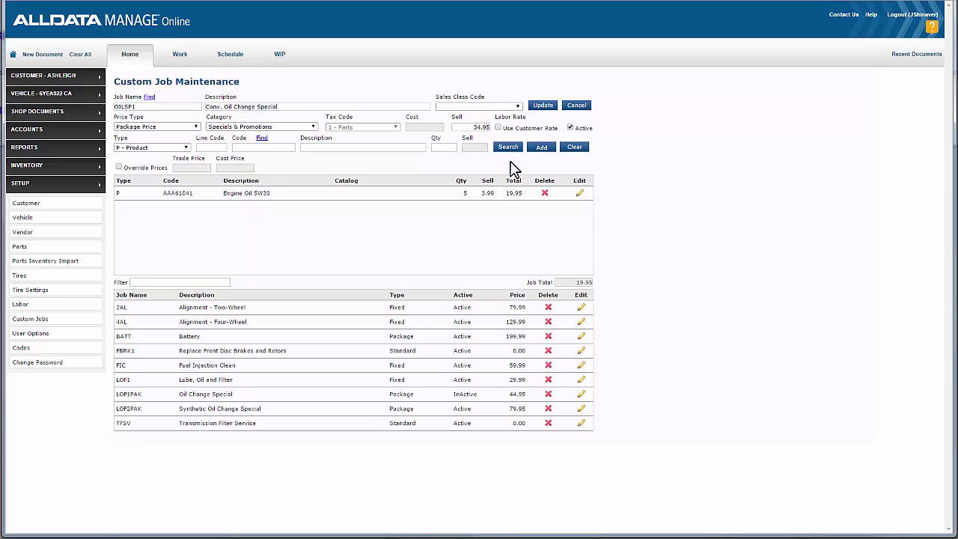
Add an L - Labor line to the job for Oil Change Labor (LOF) with a quantity of 1.
left_click(176, 144)
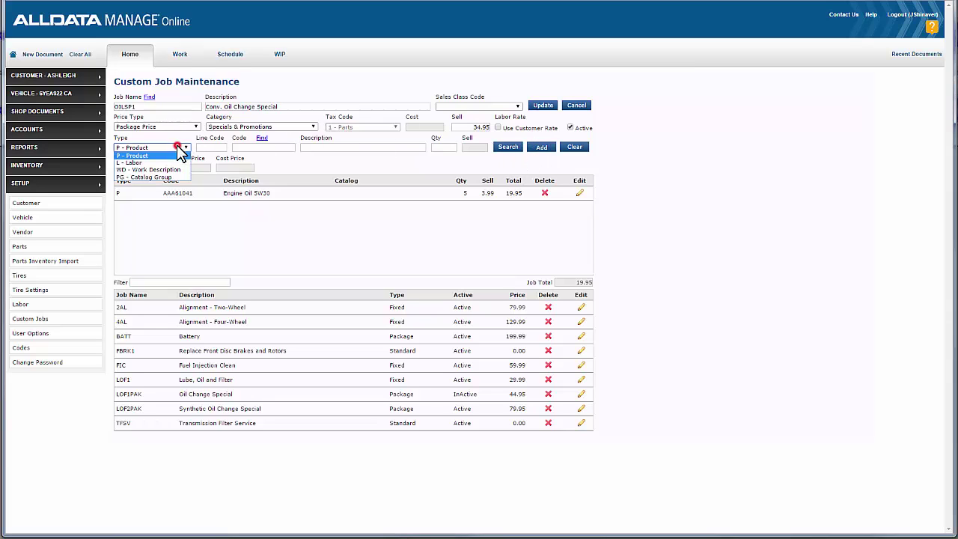
left_click(172, 162)
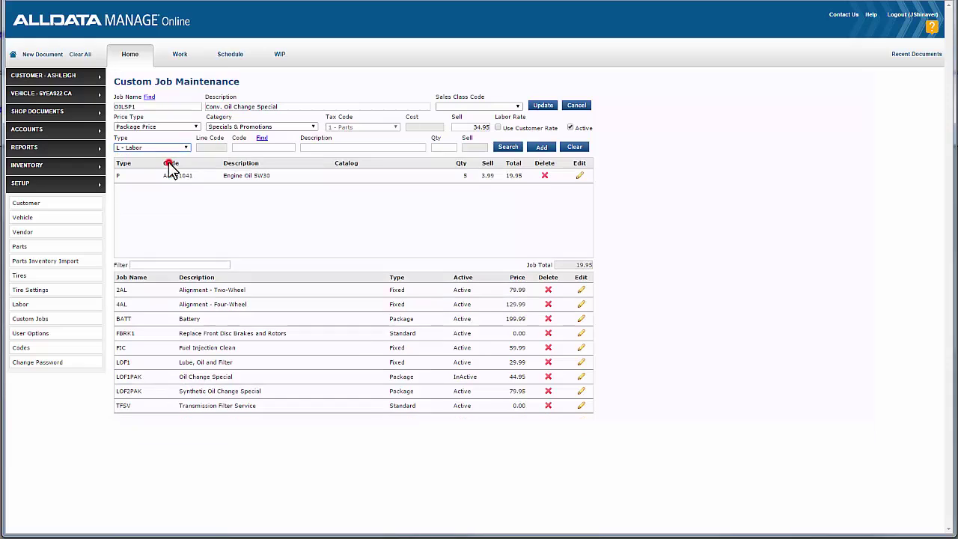
left_click(323, 147)
type("oil")
left_click(500, 152)
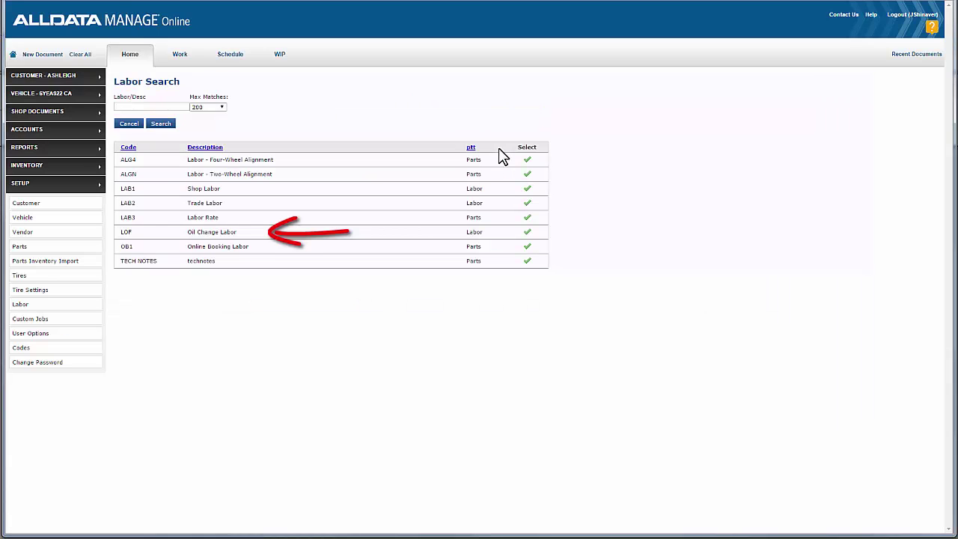
left_click(527, 232)
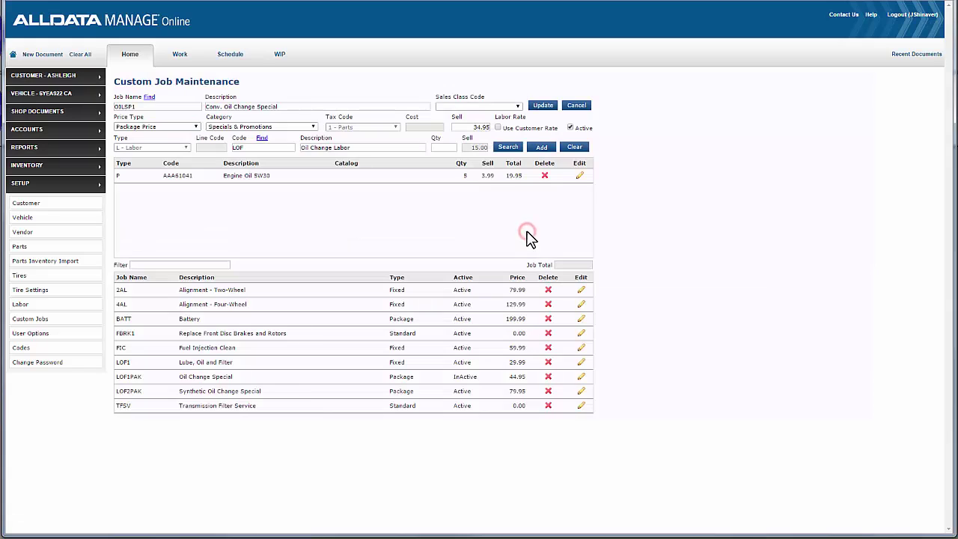
left_click(445, 148)
type("1")
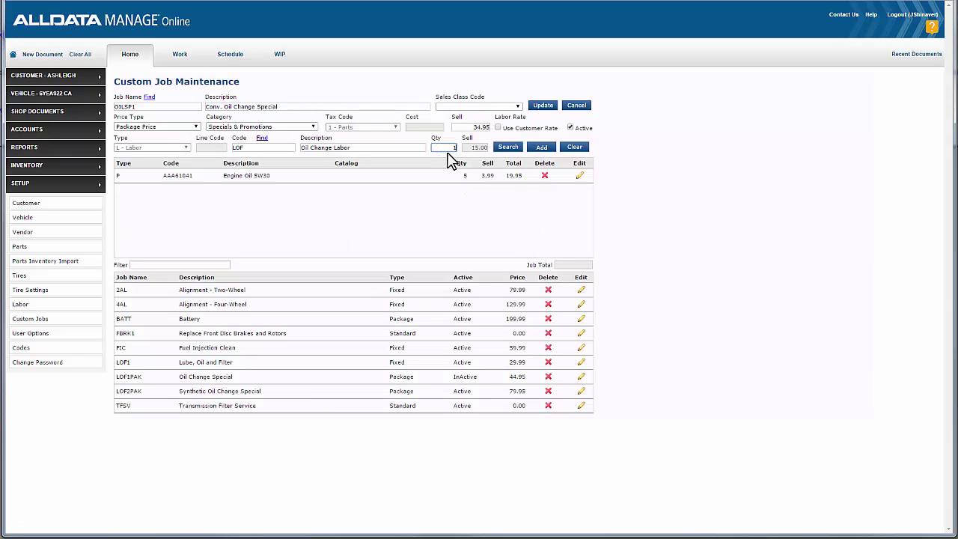
left_click(546, 147)
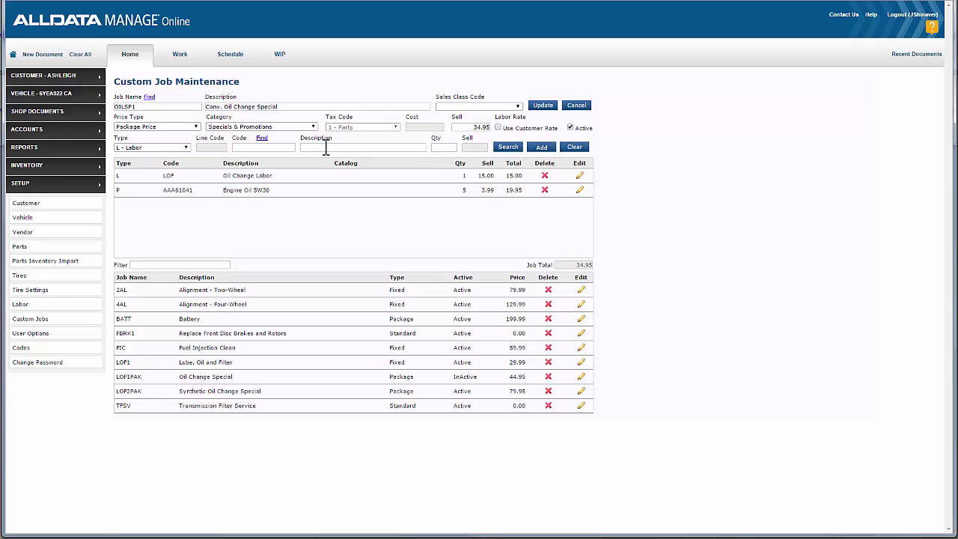
Search work descriptions for "oil" and add the conventional oil change description LOF1PAK to the job.
left_click(181, 148)
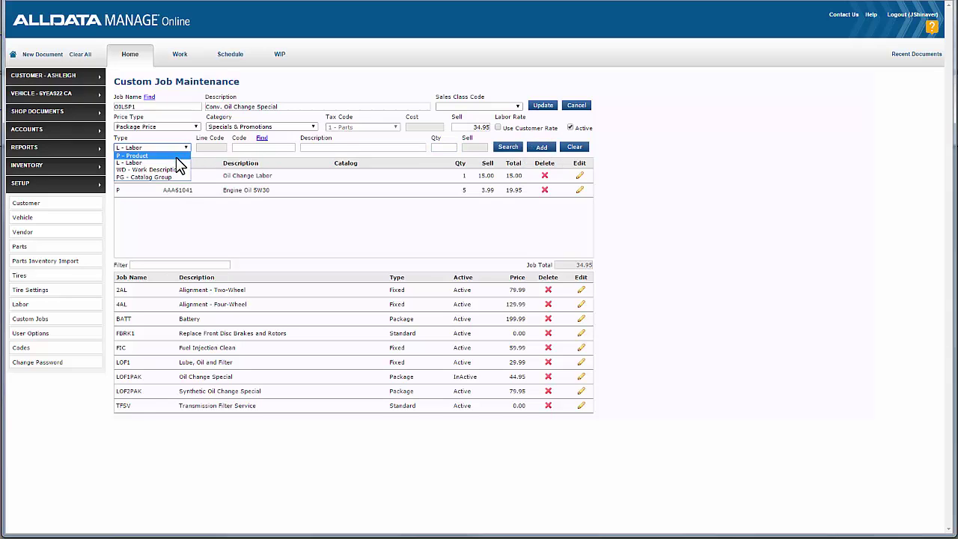
left_click(174, 170)
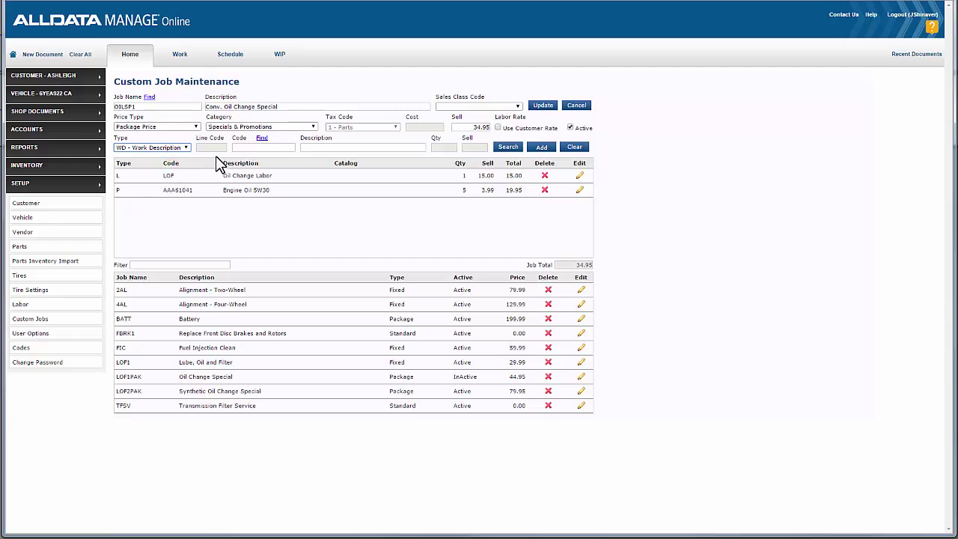
left_click(312, 148)
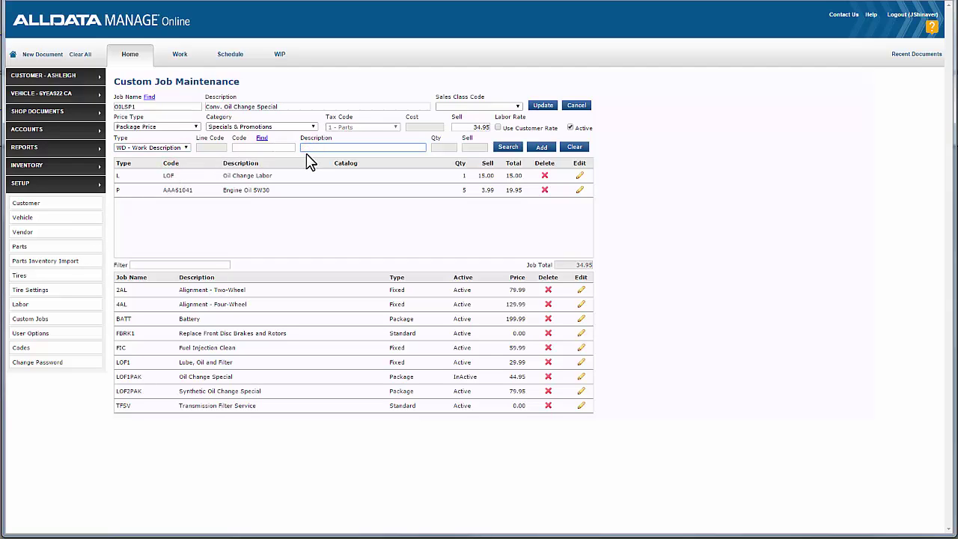
type("oil")
left_click(503, 148)
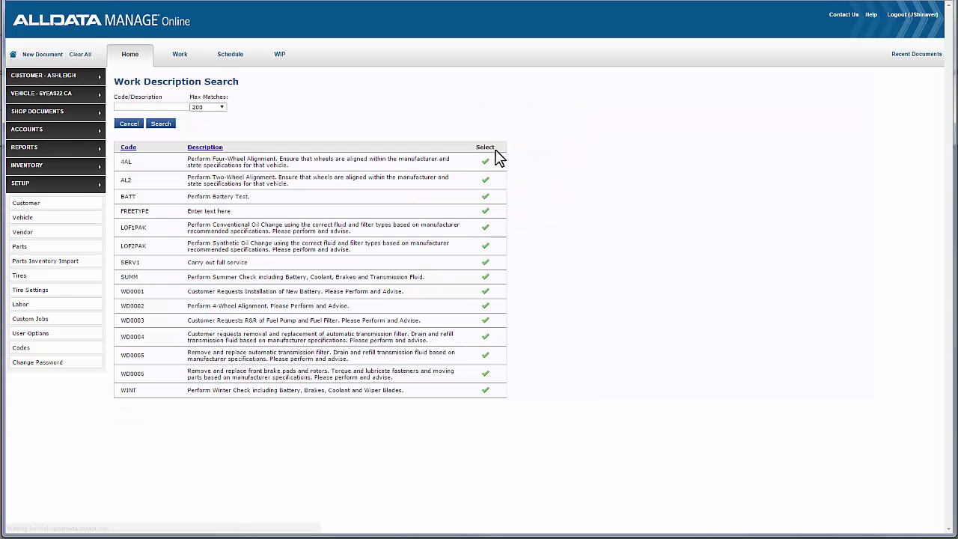
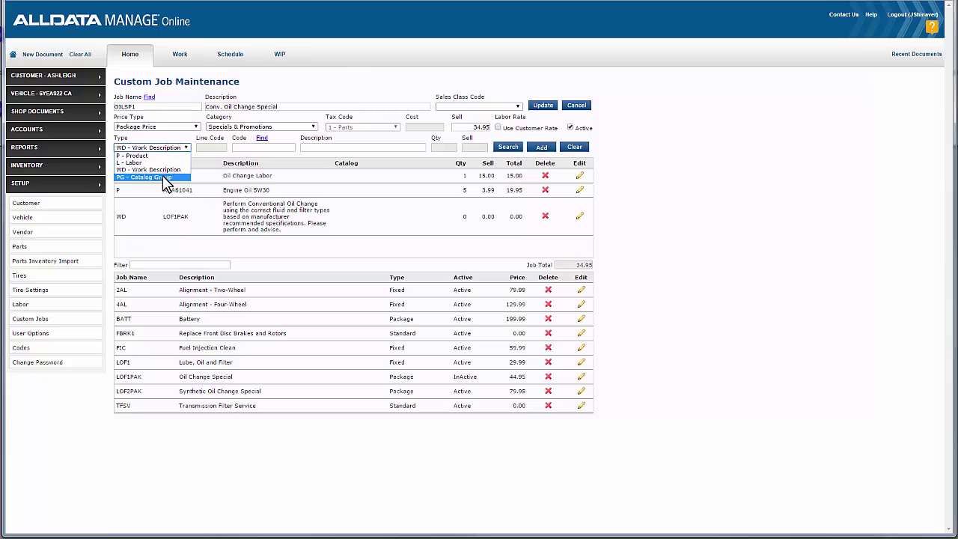
Start a PG - Catalog Group line for the job with AutoZone as the catalog and open its group selection.
left_click(165, 177)
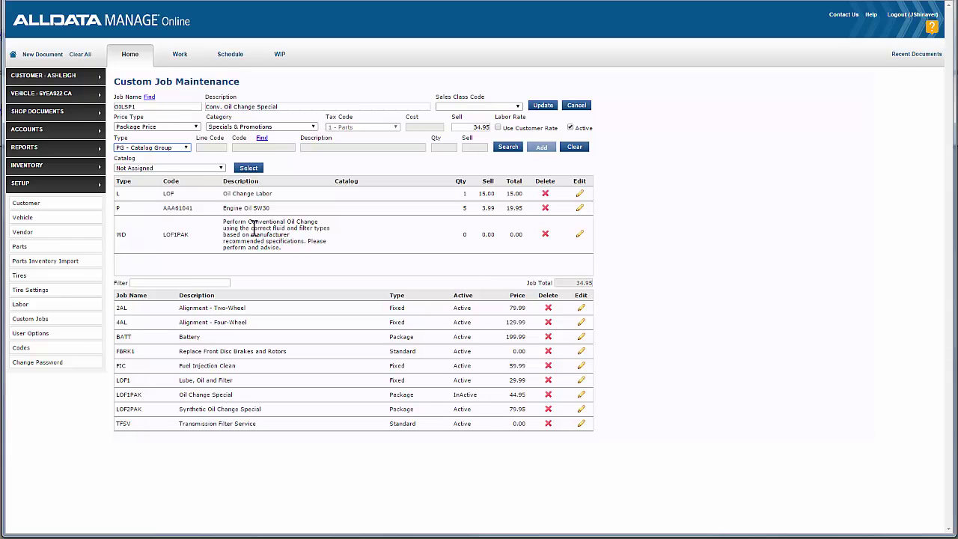
left_click(220, 168)
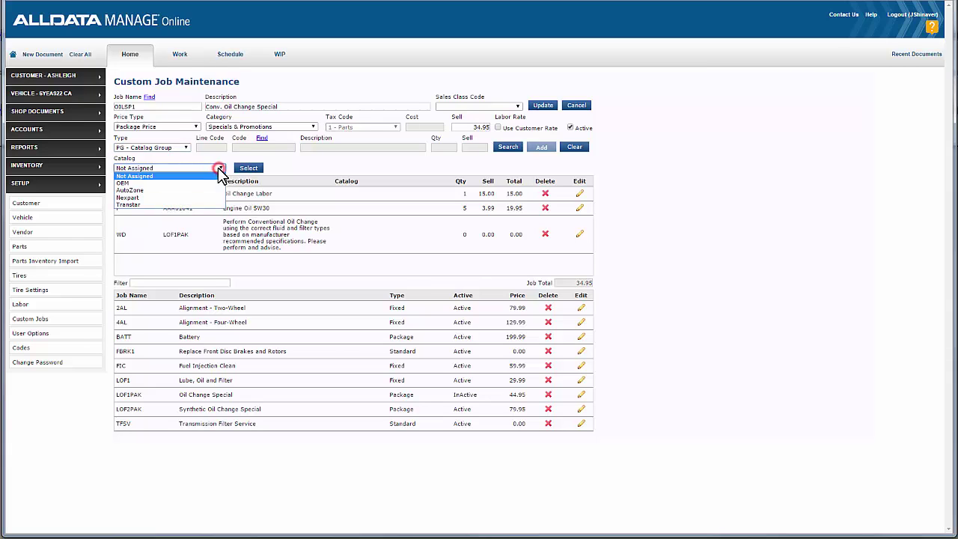
left_click(207, 190)
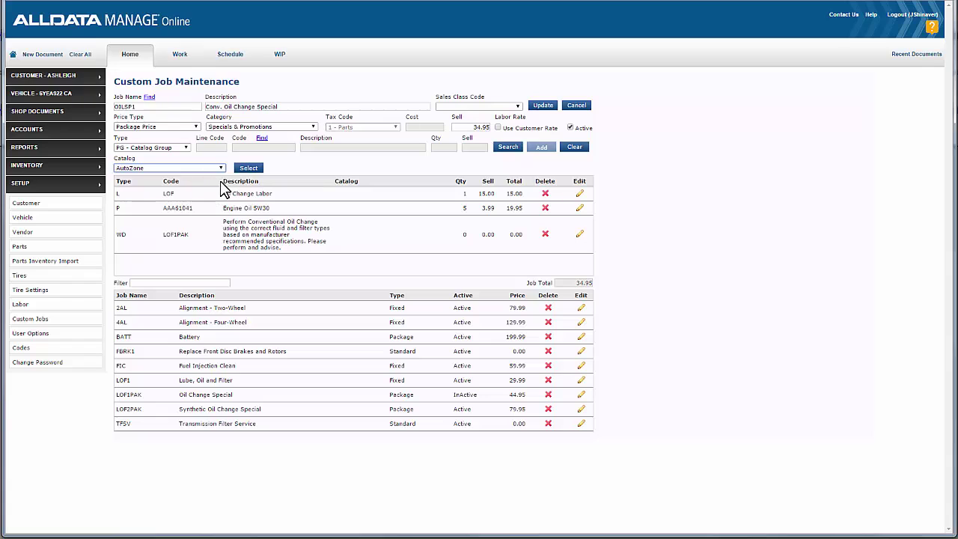
left_click(221, 170)
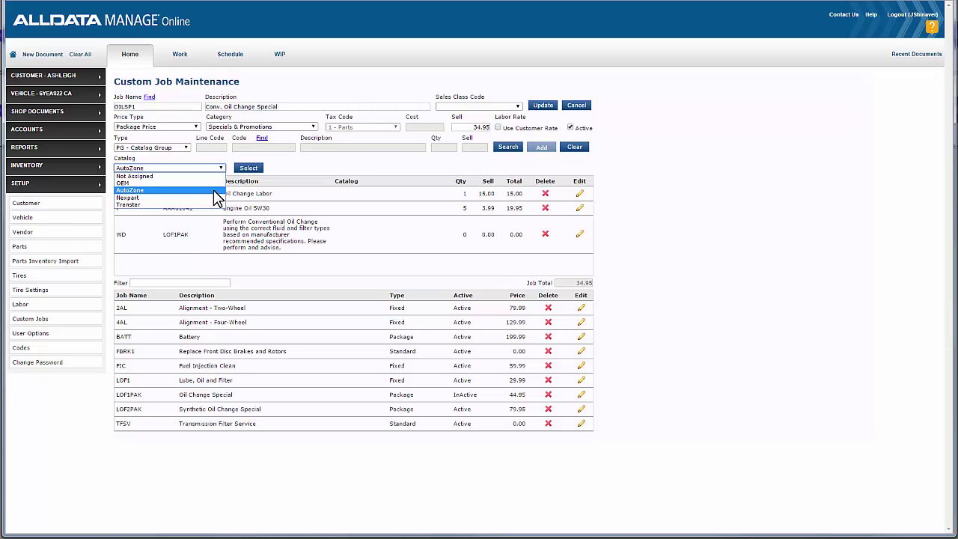
left_click(215, 190)
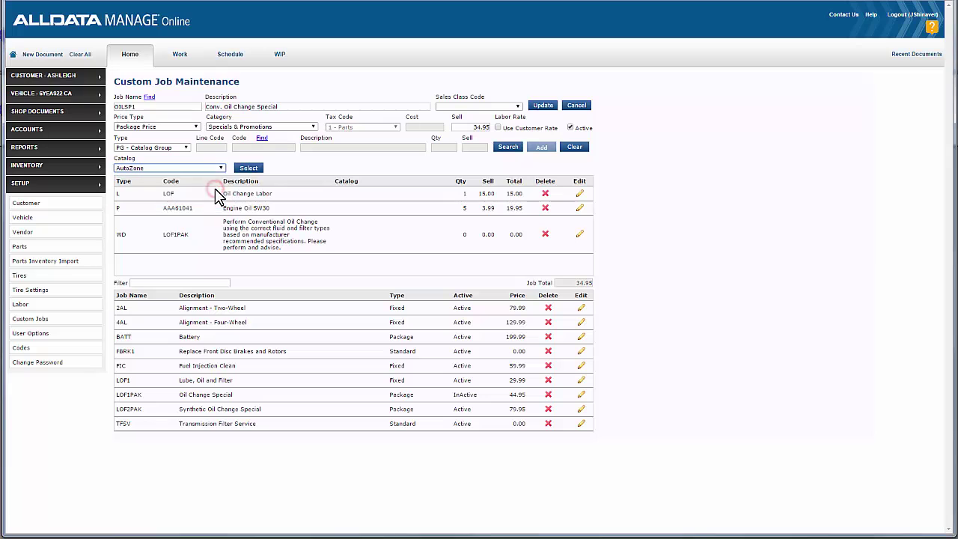
left_click(248, 169)
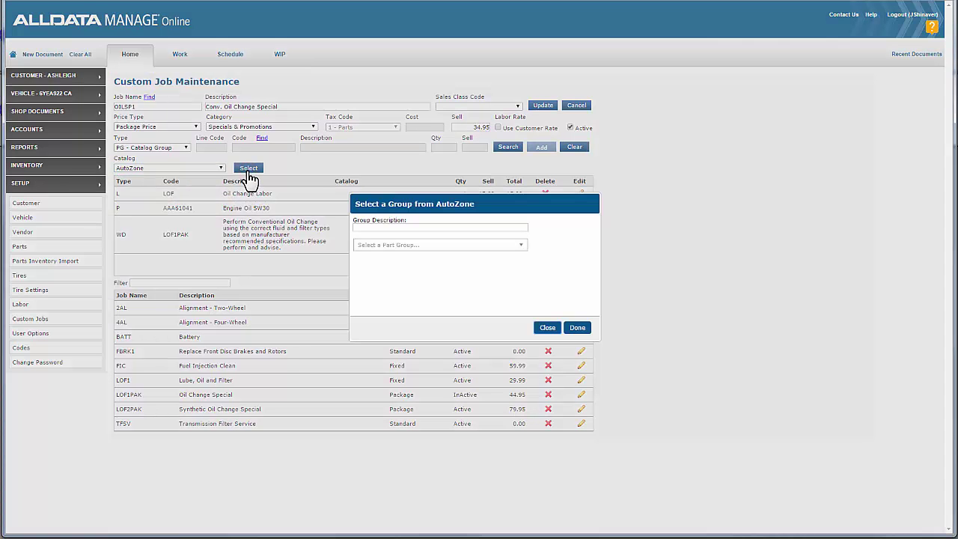
Choose the Filters and PCV part group and pick Oil Filter from the entries matching "oil".
left_click(359, 245)
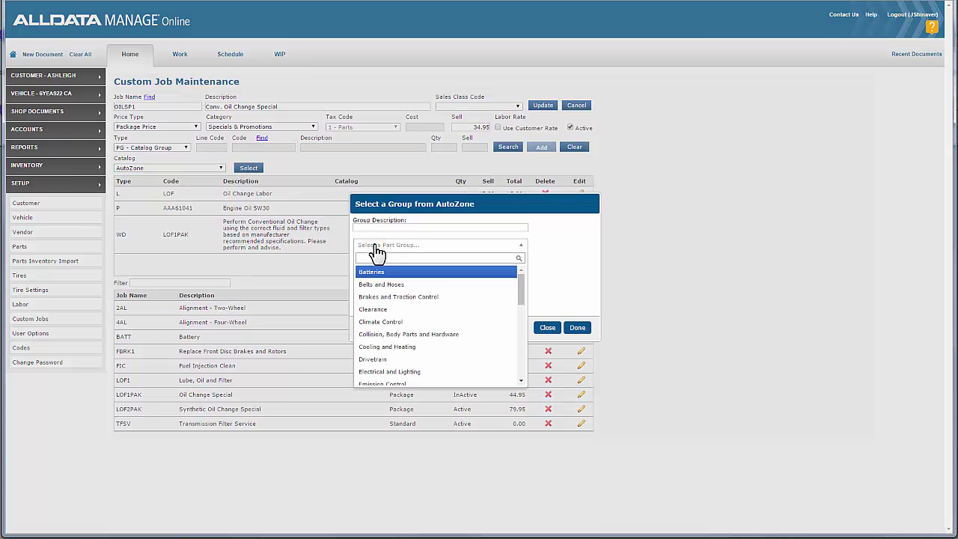
type("fi")
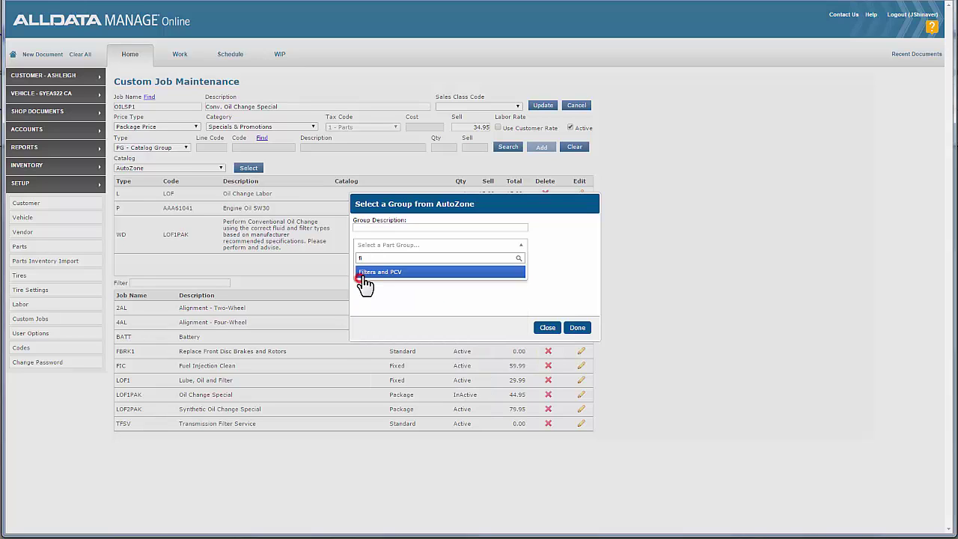
left_click(363, 274)
left_click(381, 260)
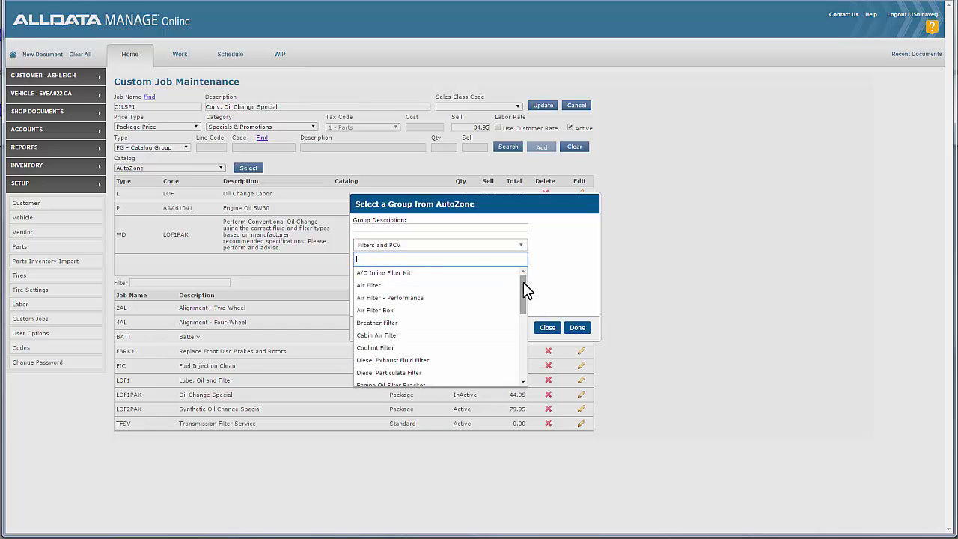
left_click_drag(523, 295, 506, 263)
type("oil")
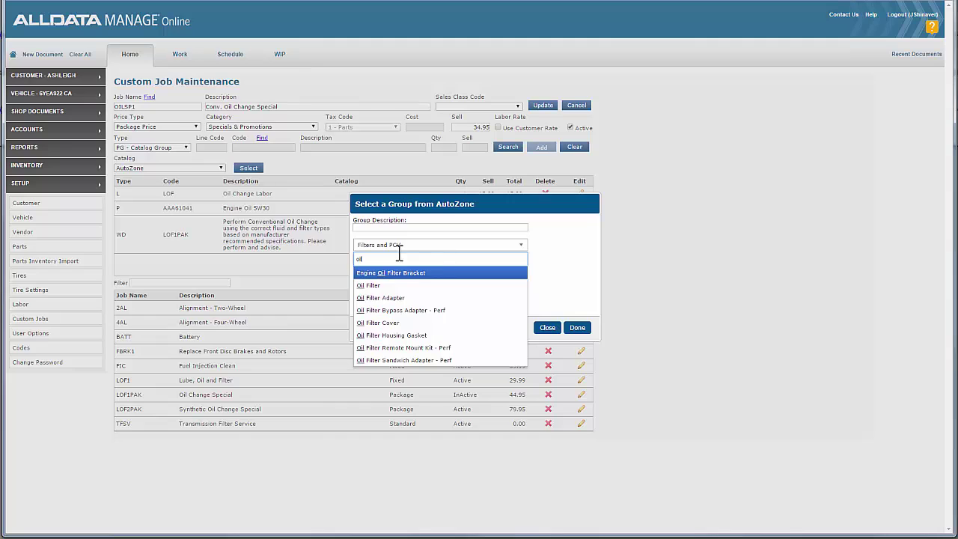
left_click(393, 289)
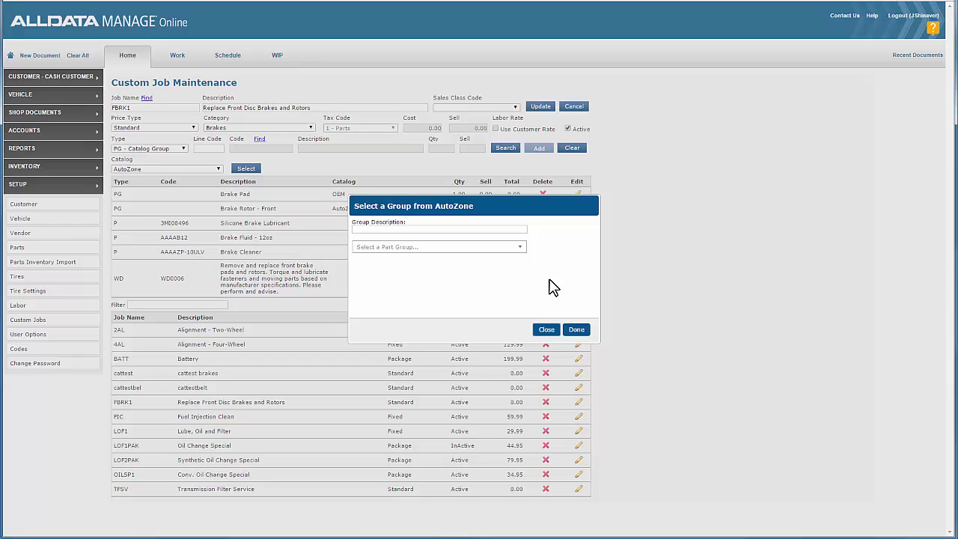
For job FBRK1, choose the Brakes and Traction Control part group and select Brake Pads - Front and New Brake Pads Front.
left_click(520, 249)
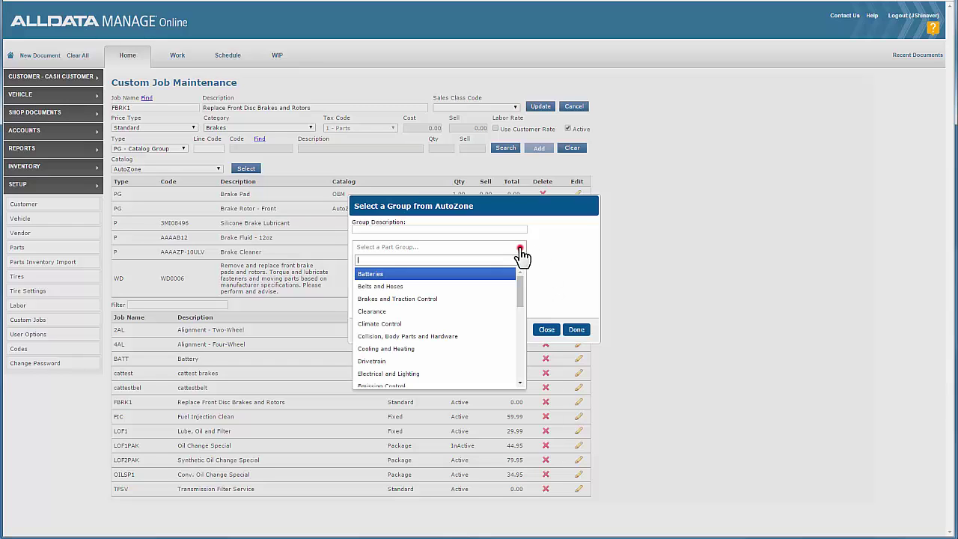
left_click(454, 299)
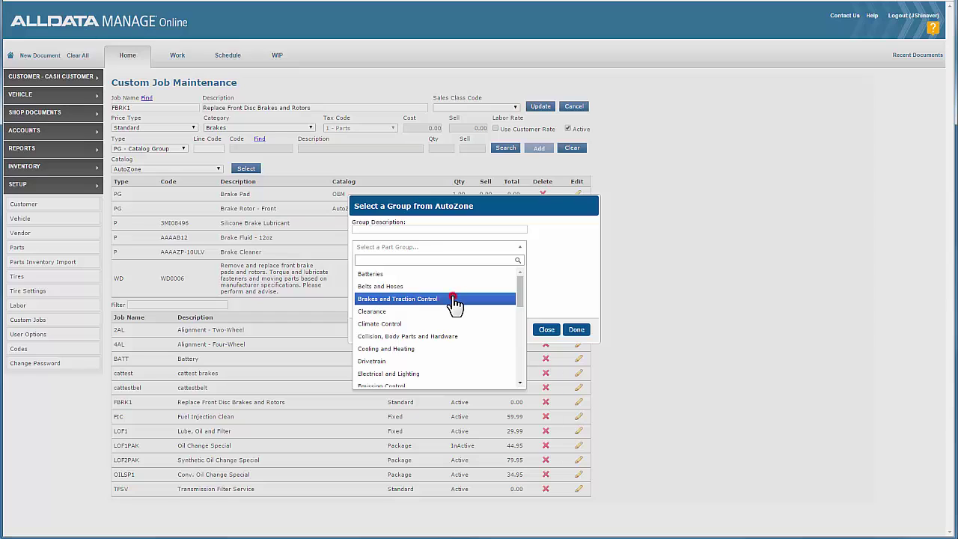
left_click(442, 262)
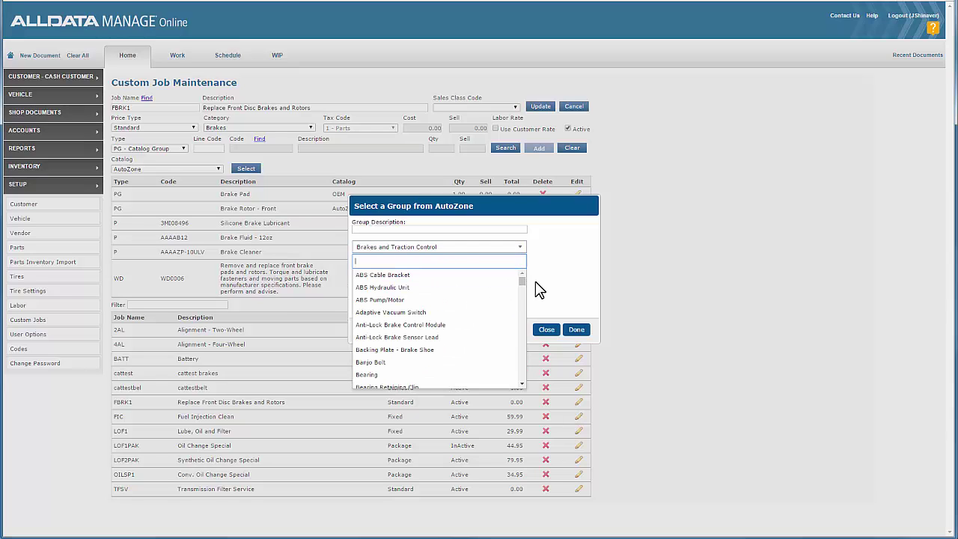
type("p")
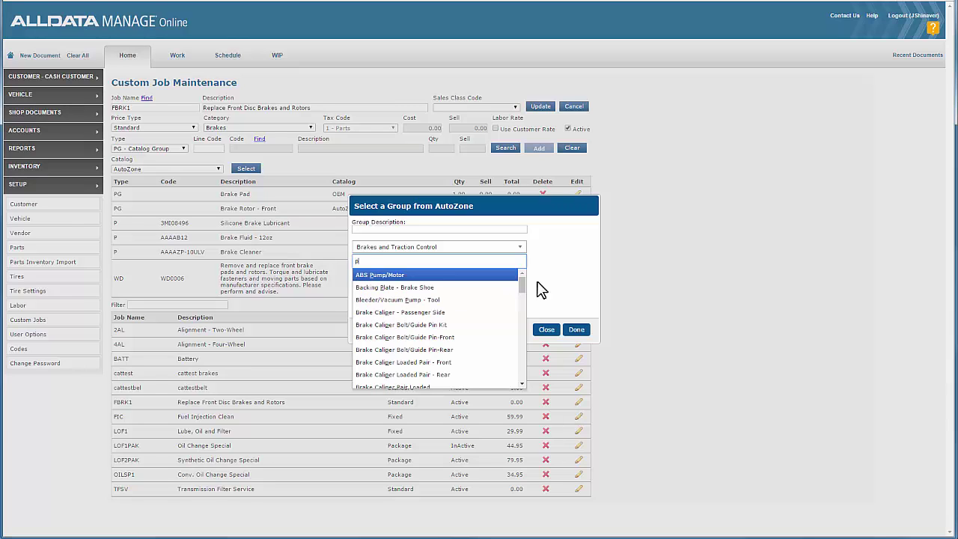
type("ads")
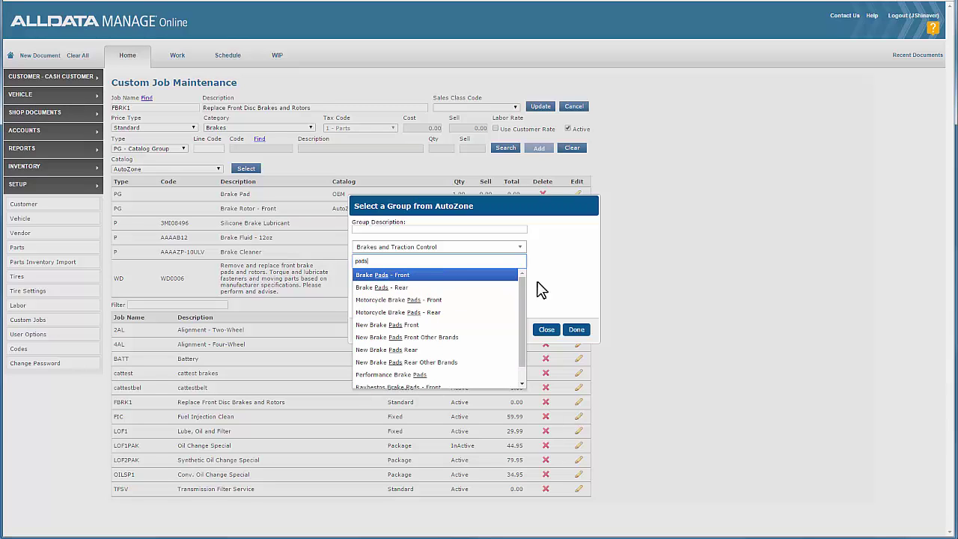
left_click(477, 276)
left_click(491, 269)
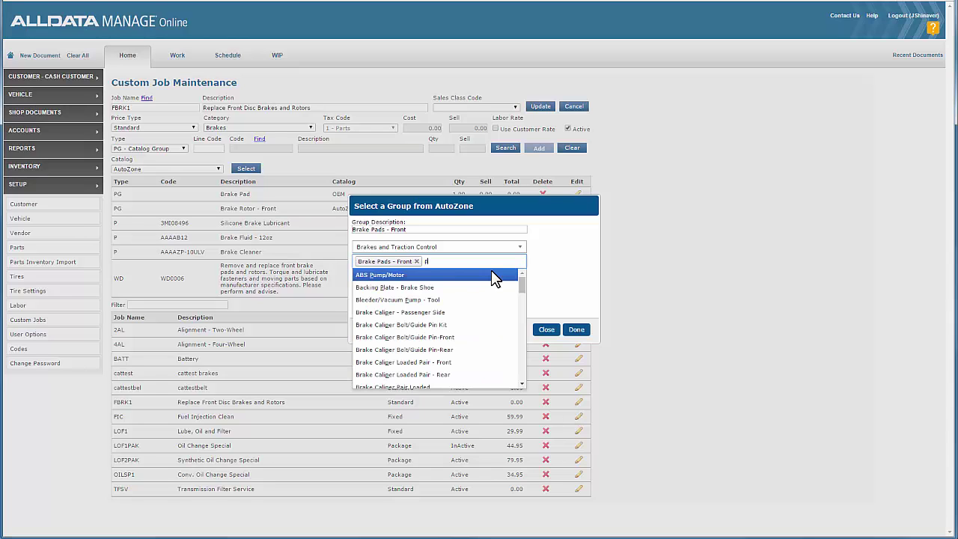
type("pads")
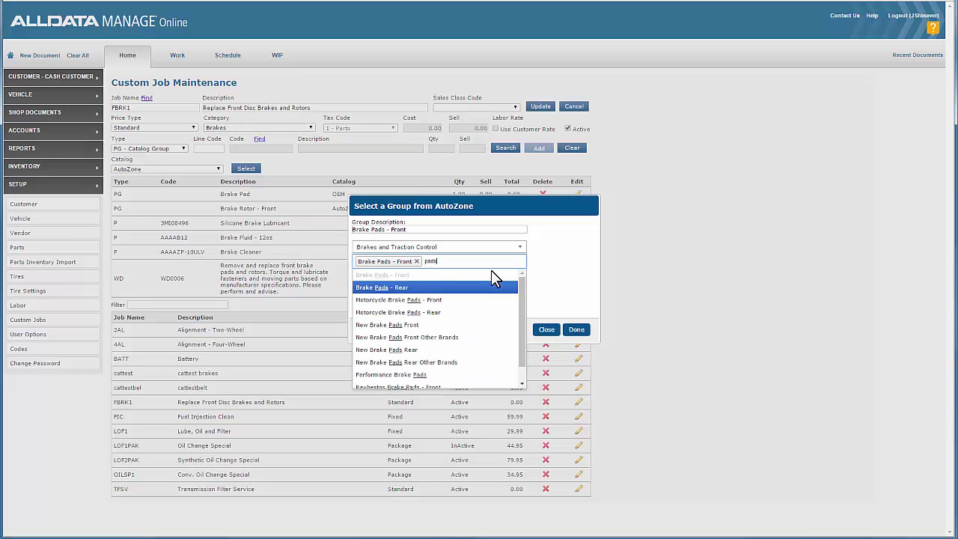
left_click(470, 326)
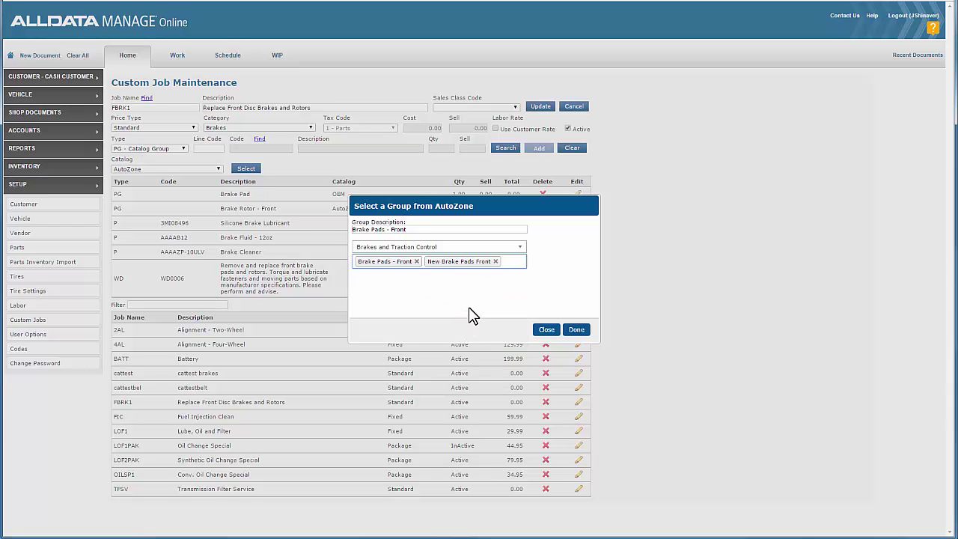
Extend the brake pad selection with New Brake Pads Front Other Brands, Performance Brake Pads and a Raybestos Brake Pads entry.
type("pad")
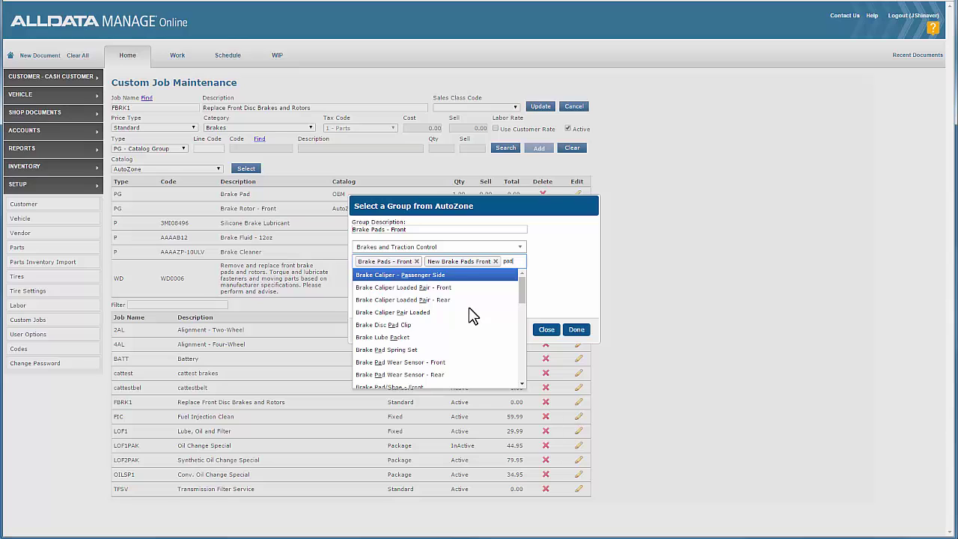
type("s")
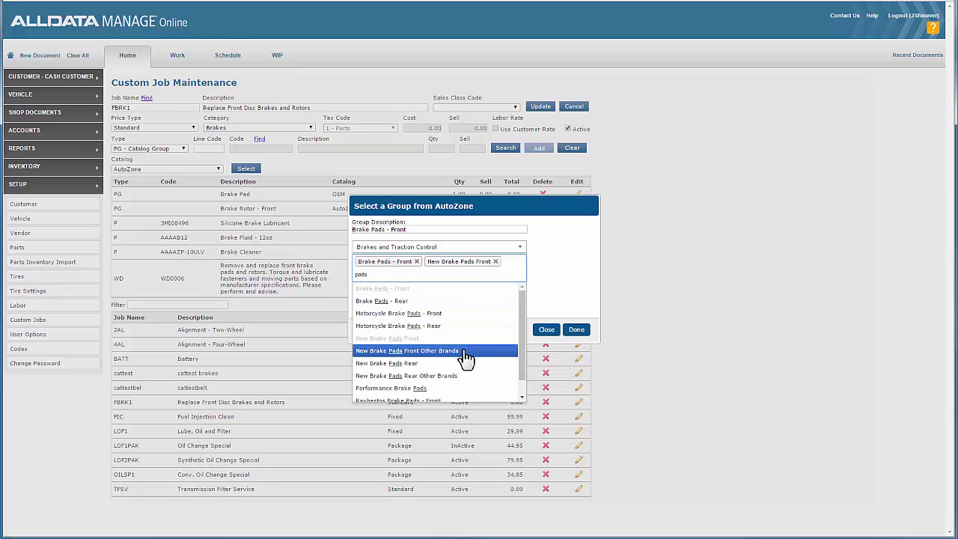
left_click(464, 351)
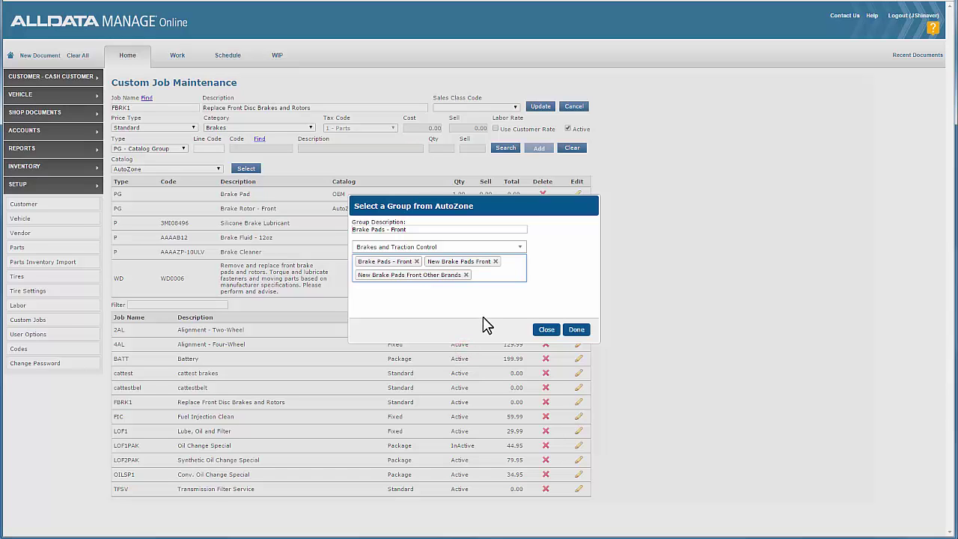
type("pads")
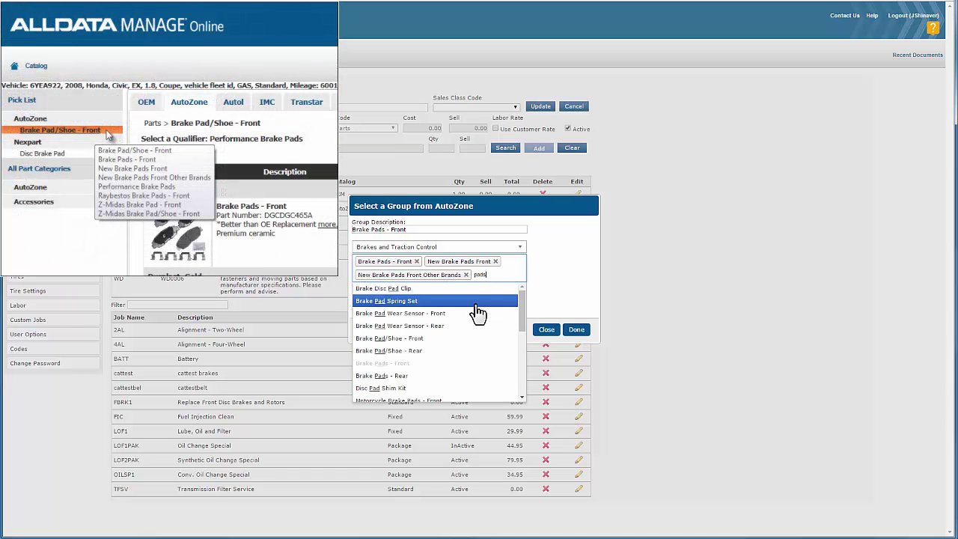
scroll(477, 314, "down", 2)
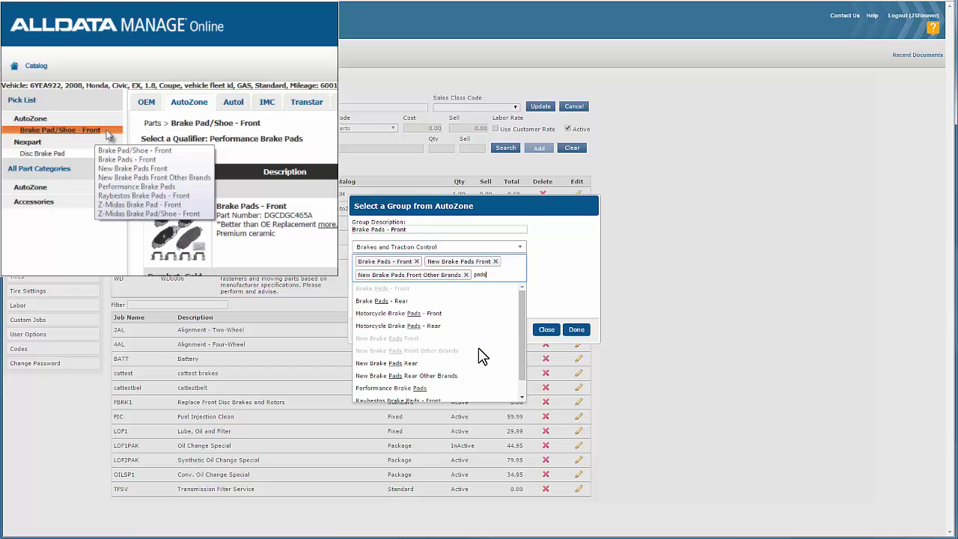
scroll(482, 358, "down", 1)
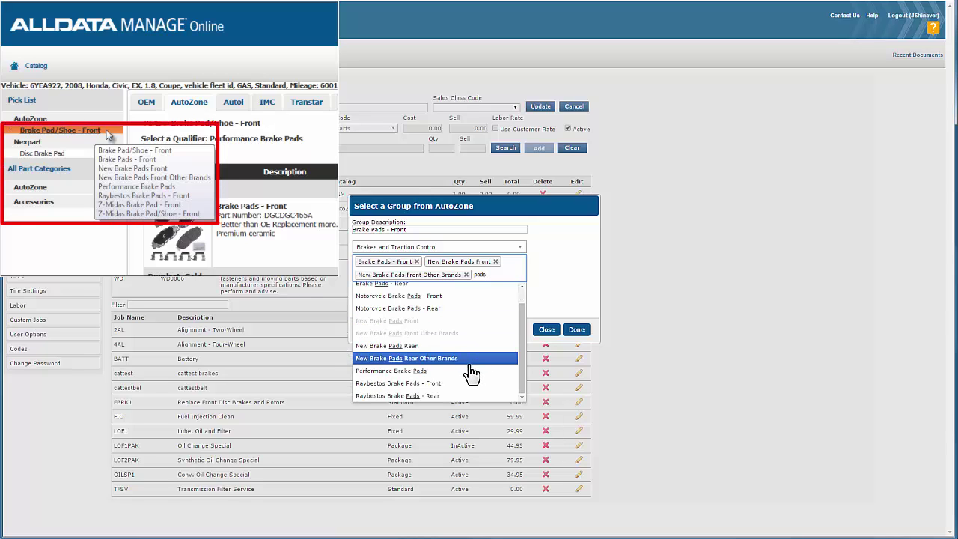
left_click(469, 371)
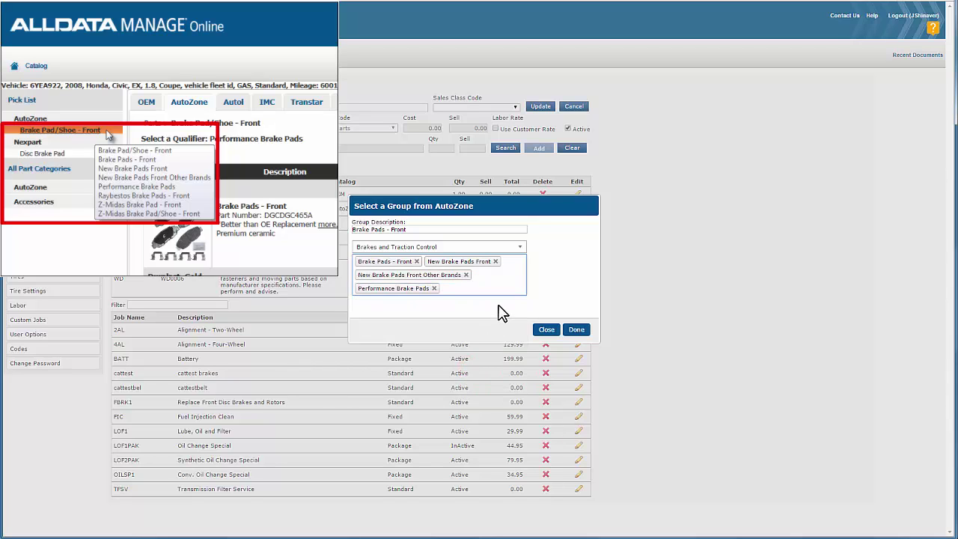
type("pads")
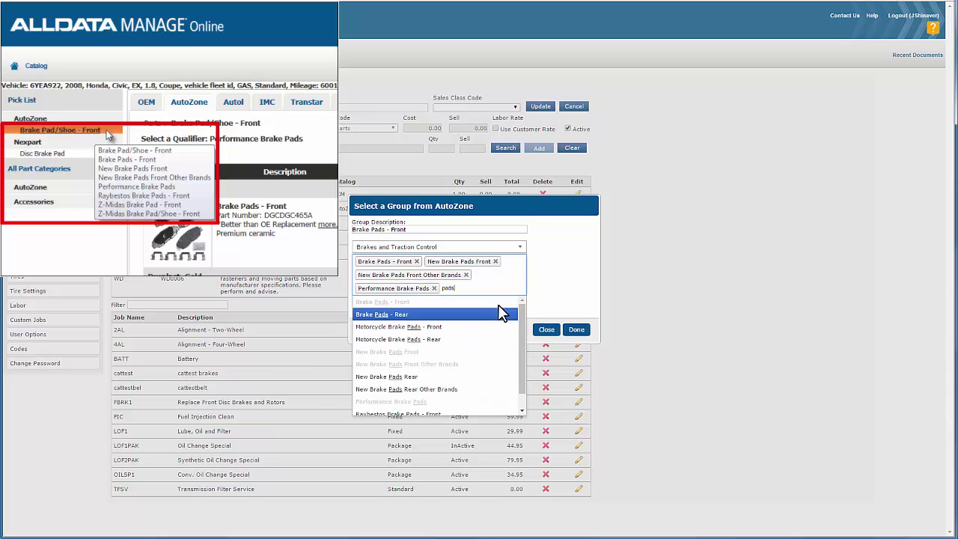
scroll(498, 318, "down", 1)
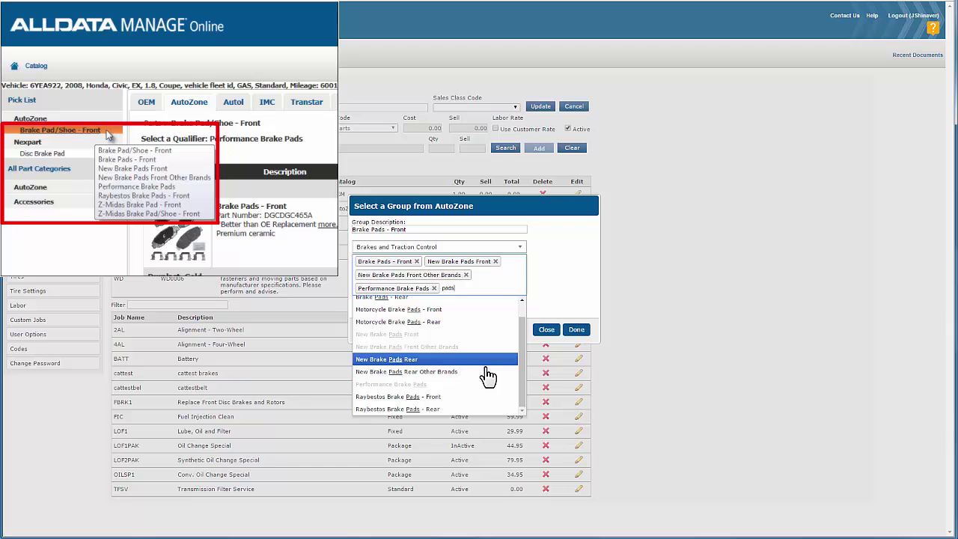
left_click(479, 405)
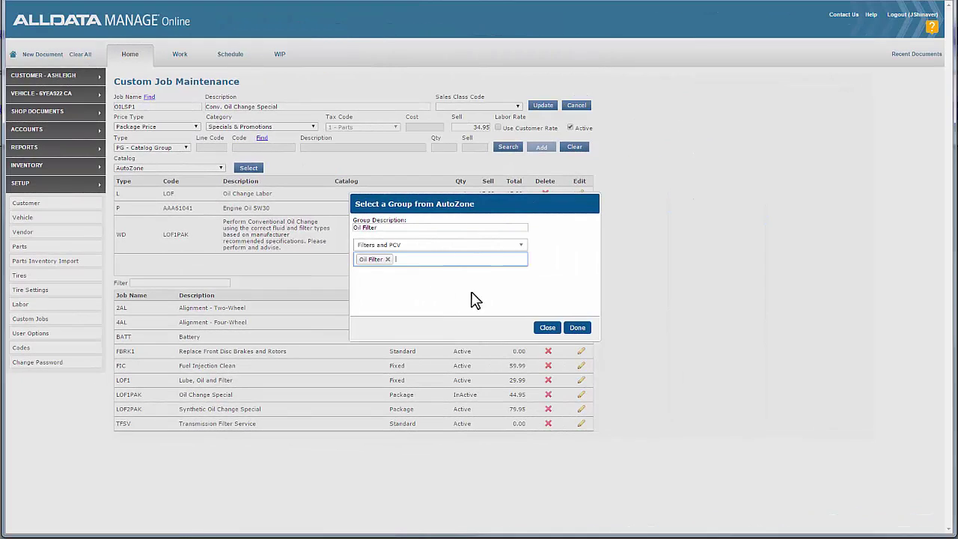
Add the selected Oil Filter catalog group to job OILSP1 and save the job.
left_click(574, 328)
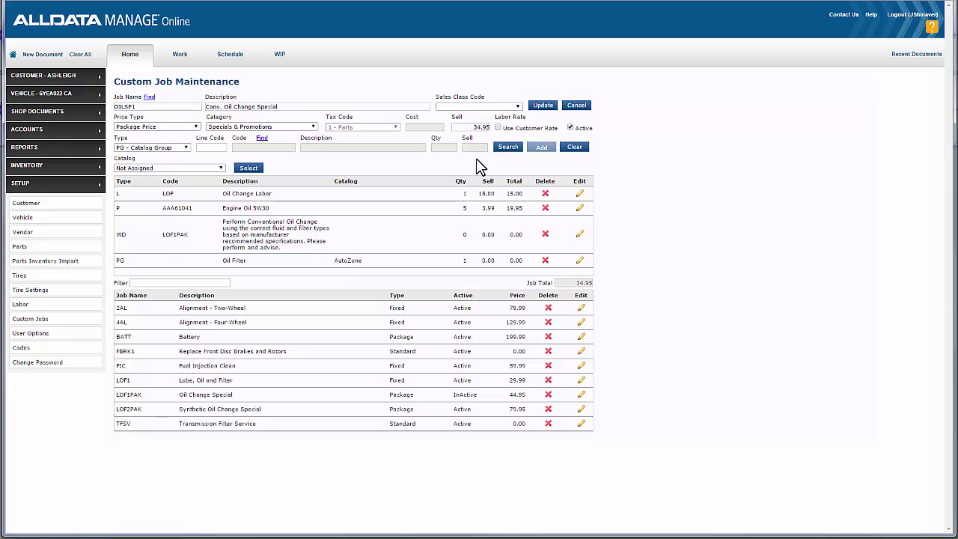
left_click(541, 106)
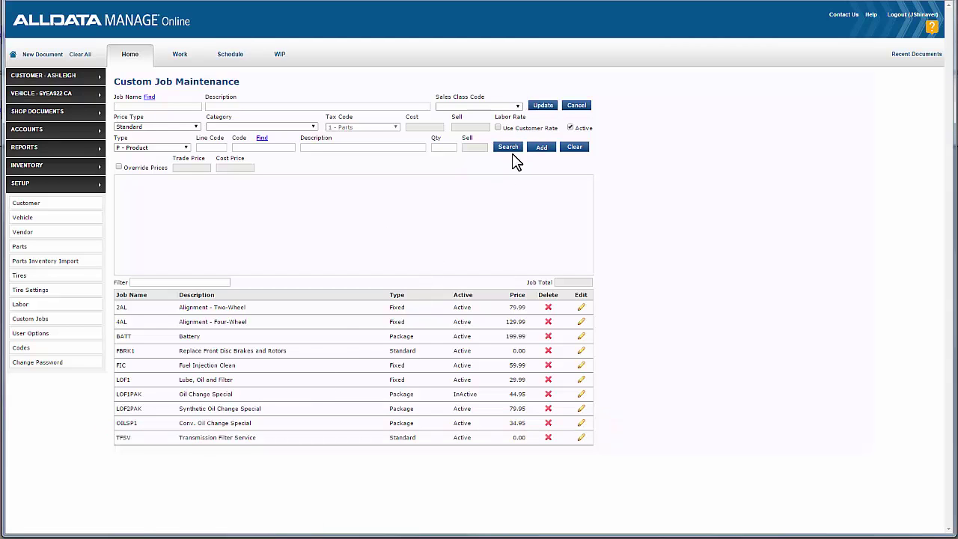
On the customer's work document, add the custom job OILSP1 from the Specials & Promotions category.
left_click(180, 54)
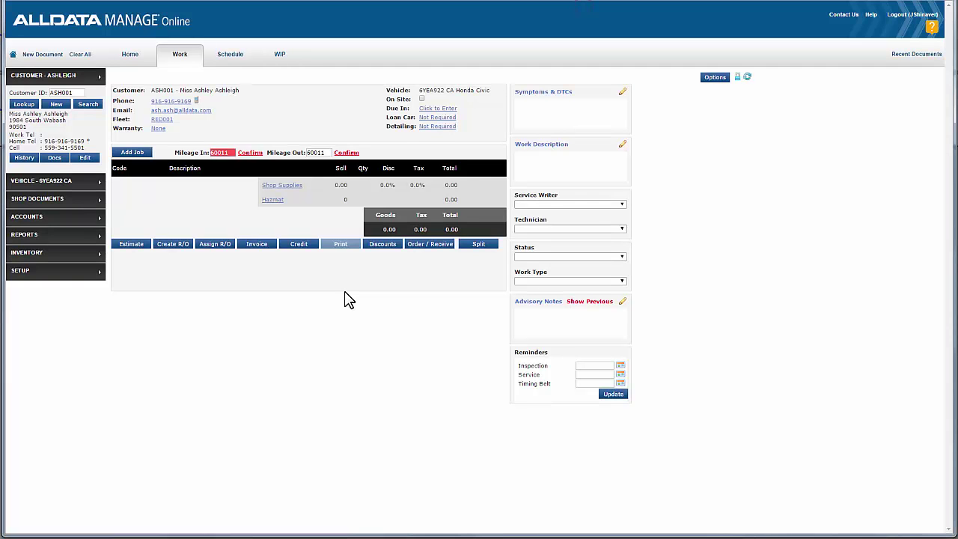
left_click(139, 155)
left_click(140, 188)
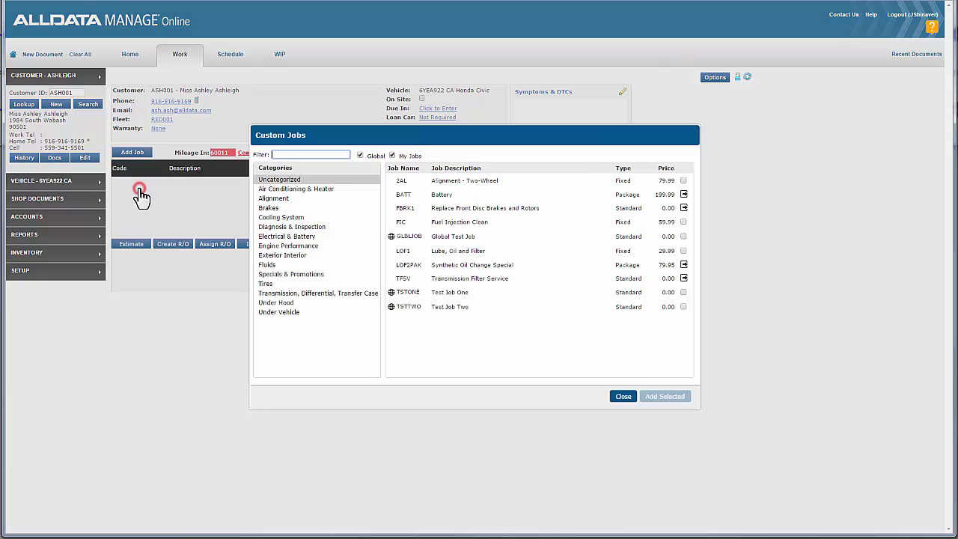
left_click(283, 280)
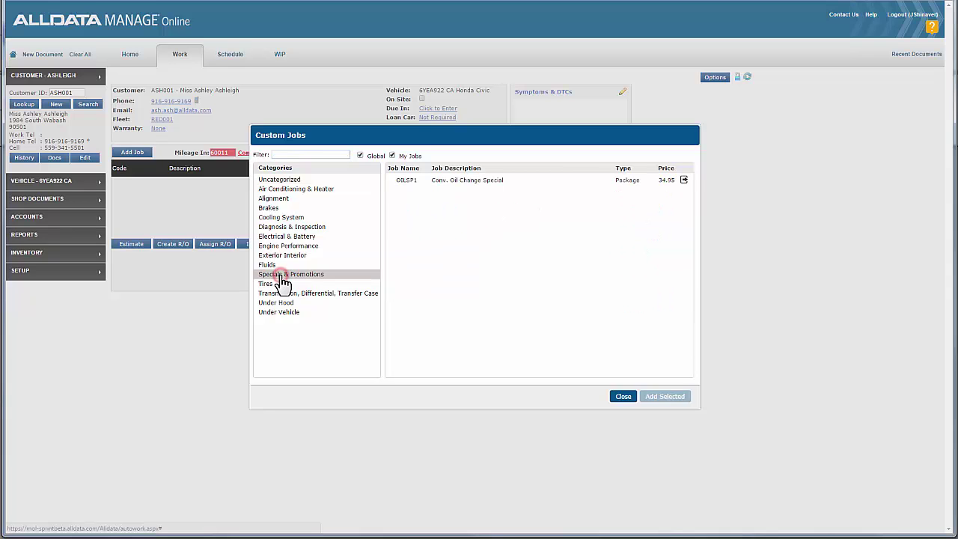
left_click(683, 181)
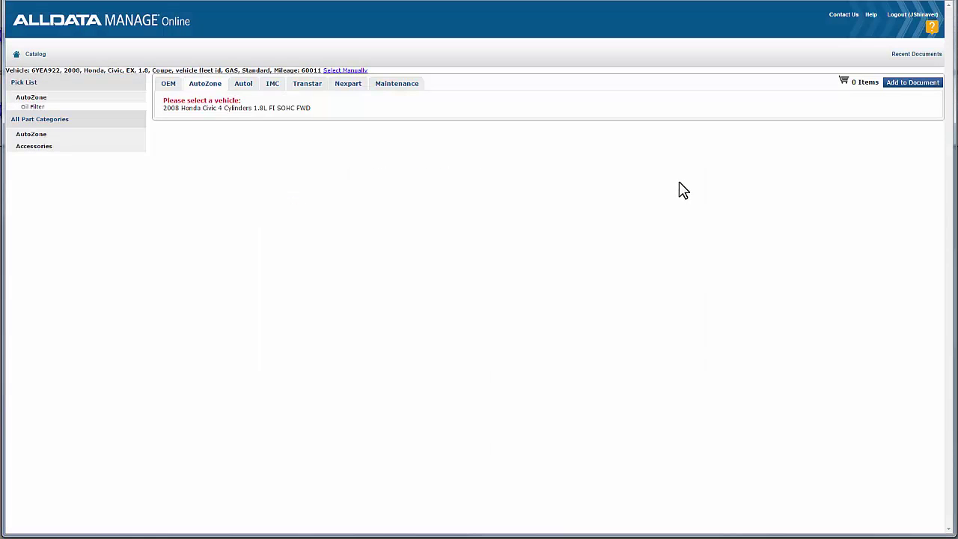
Select the 2008 Honda Civic 1.8L in the AutoZone catalog and add one STP oil filter CHLS6607 from the pick list to the document.
left_click(255, 111)
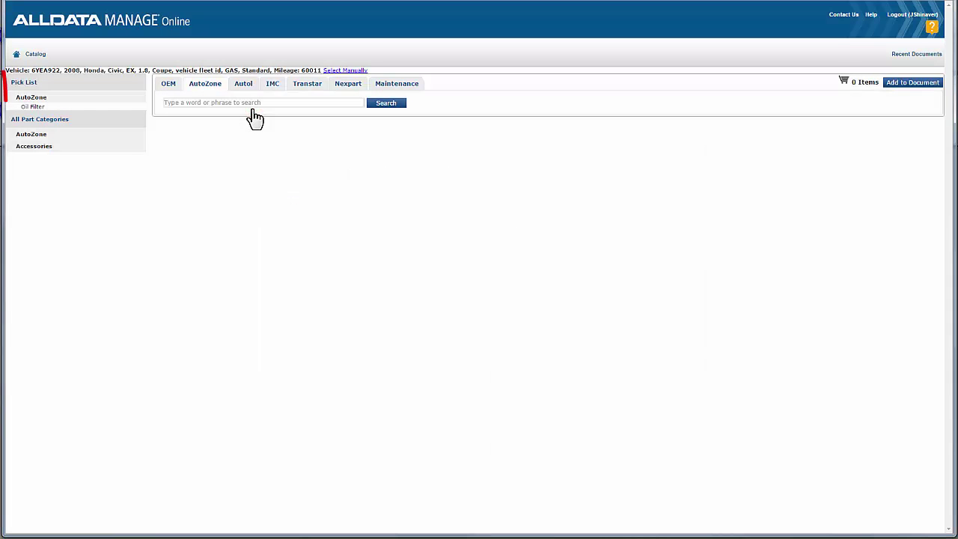
left_click(30, 109)
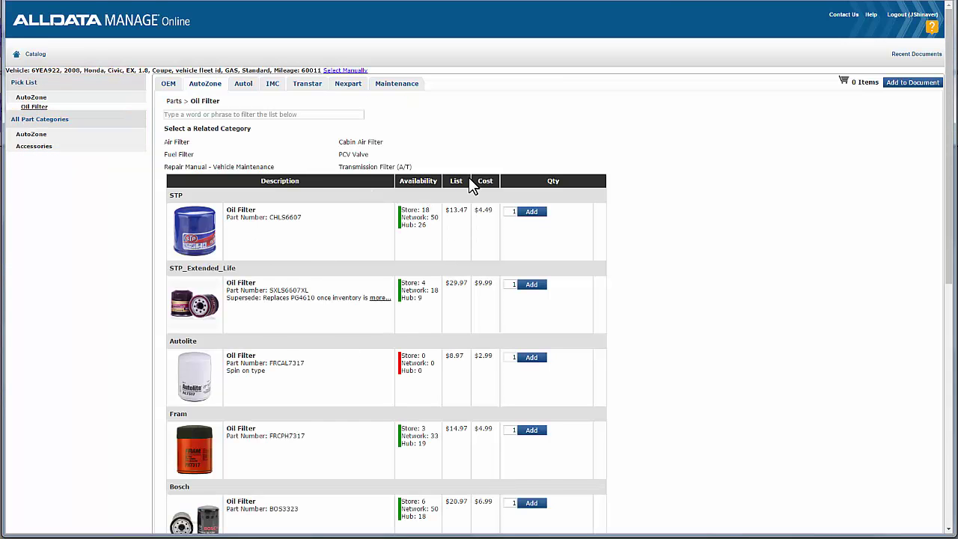
mouse_move(947, 122)
left_mouse_down()
mouse_move(937, 225)
mouse_move(954, 390)
mouse_move(949, 123)
left_mouse_up()
left_click(533, 212)
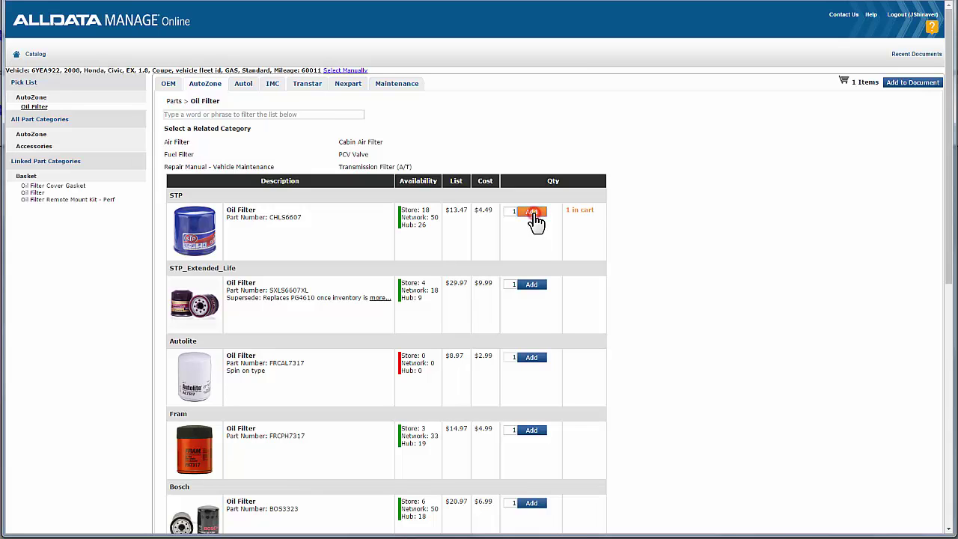
left_click(909, 84)
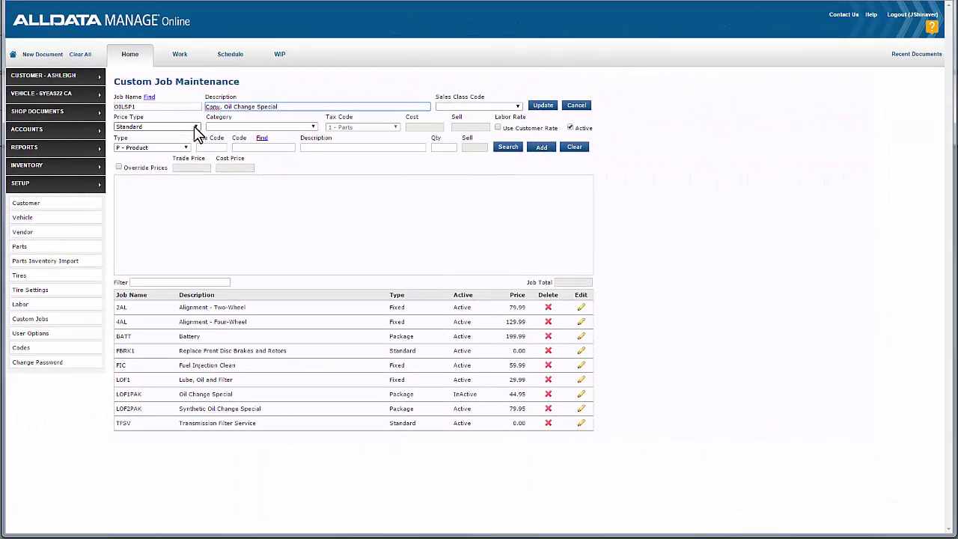
Open the price type choices for the custom job OILSP1.
left_click(194, 126)
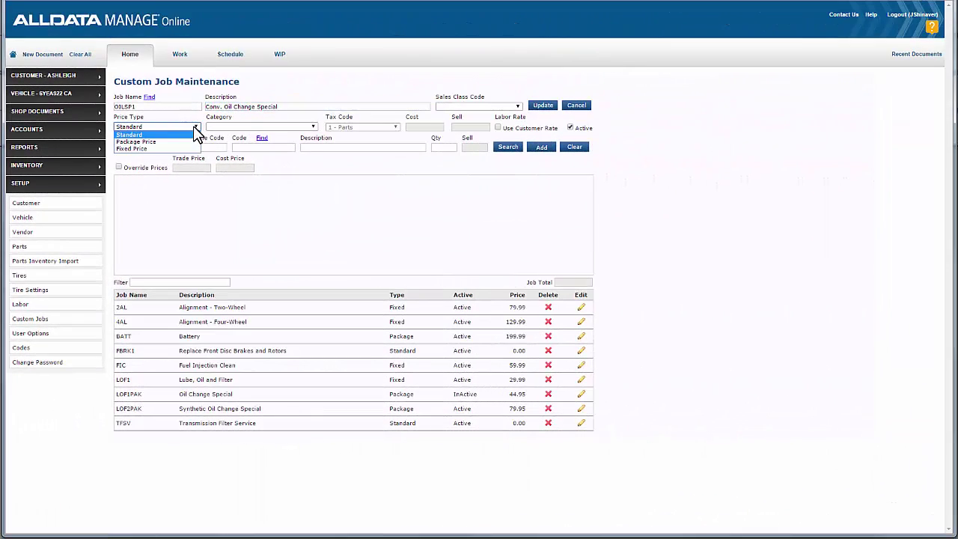